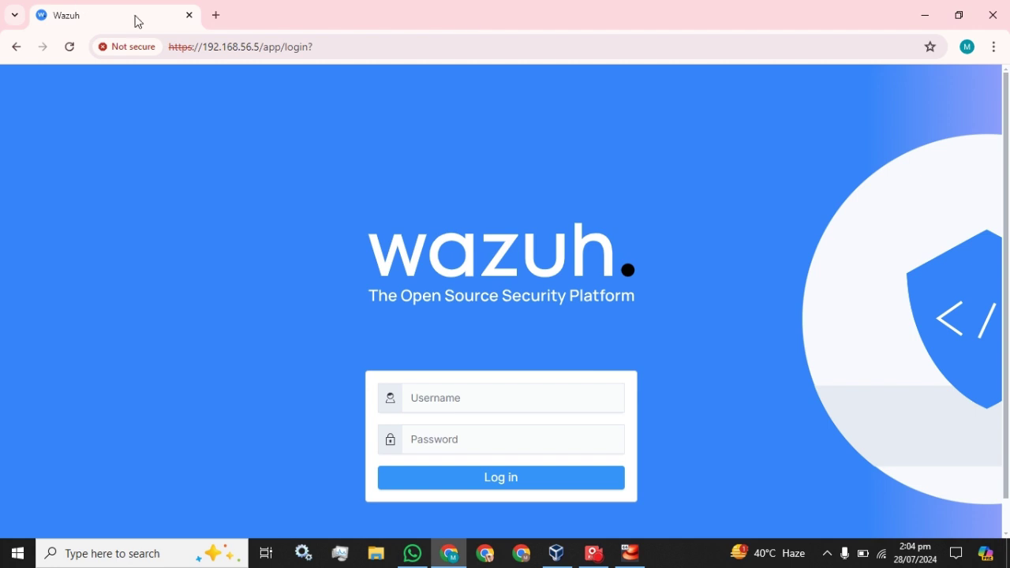
Open a new browser tab beside the Wazuh dashboard login tab at 192.168.56.5
{"action": "left_click", "coordinate": [215, 13]}
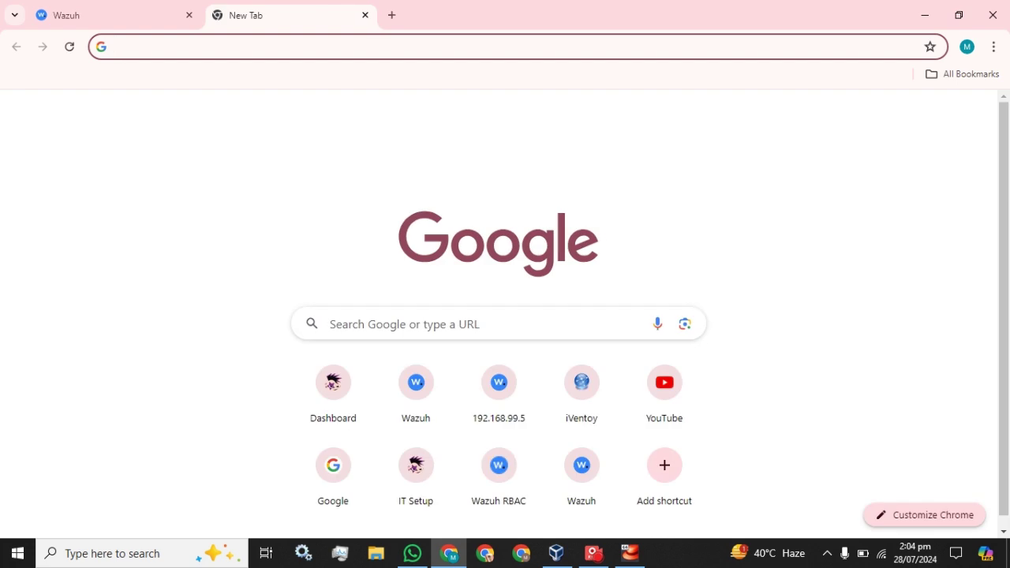
Search Google for 'overrite rule in wazuh'
{"action": "left_click", "coordinate": [213, 46]}
{"action": "type", "text": "o"}
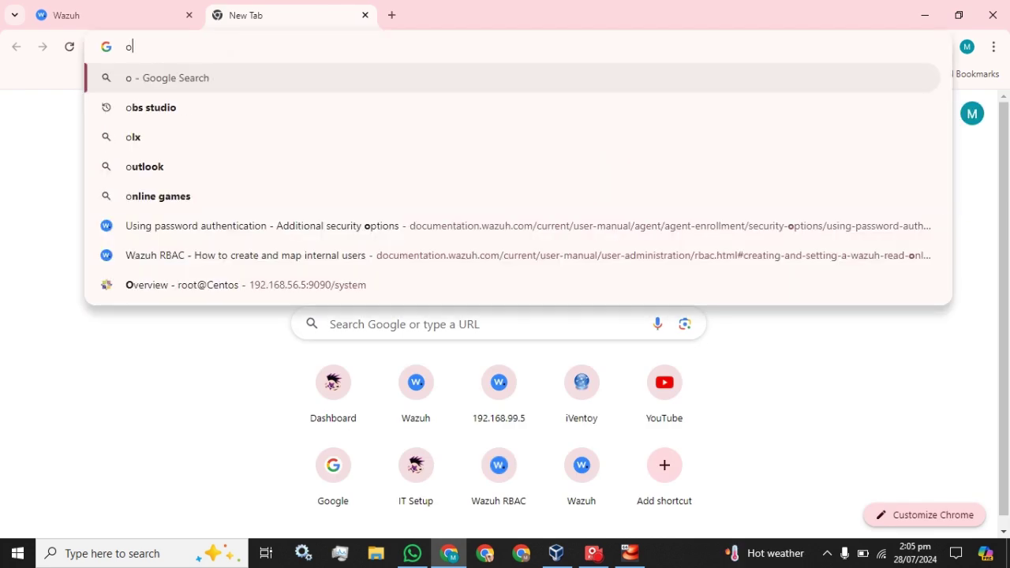
{"action": "type", "text": "wer"}
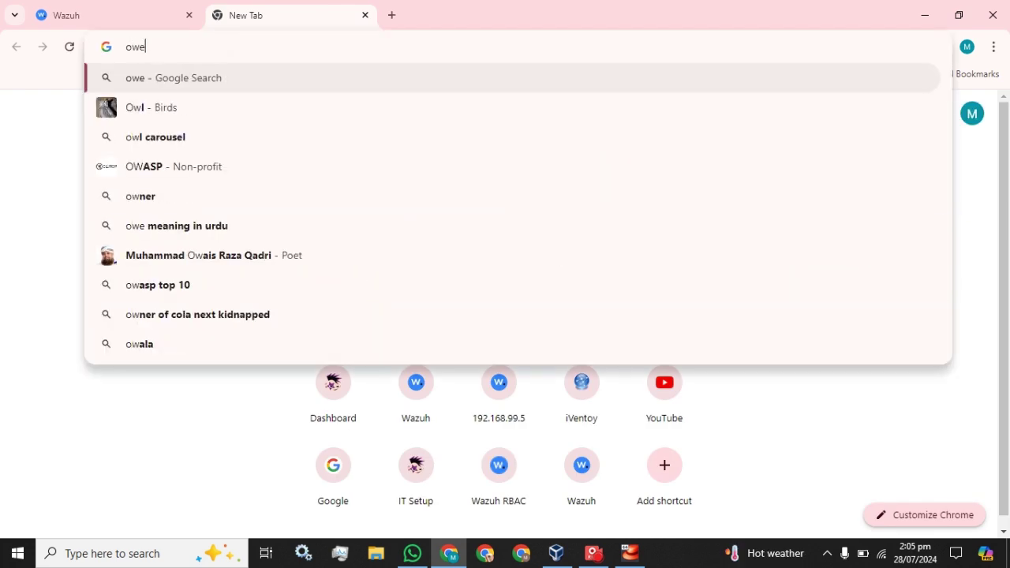
{"action": "key", "text": "BackSpace"}
{"action": "key", "text": "BackSpace"}
{"action": "key", "text": "BackSpace"}
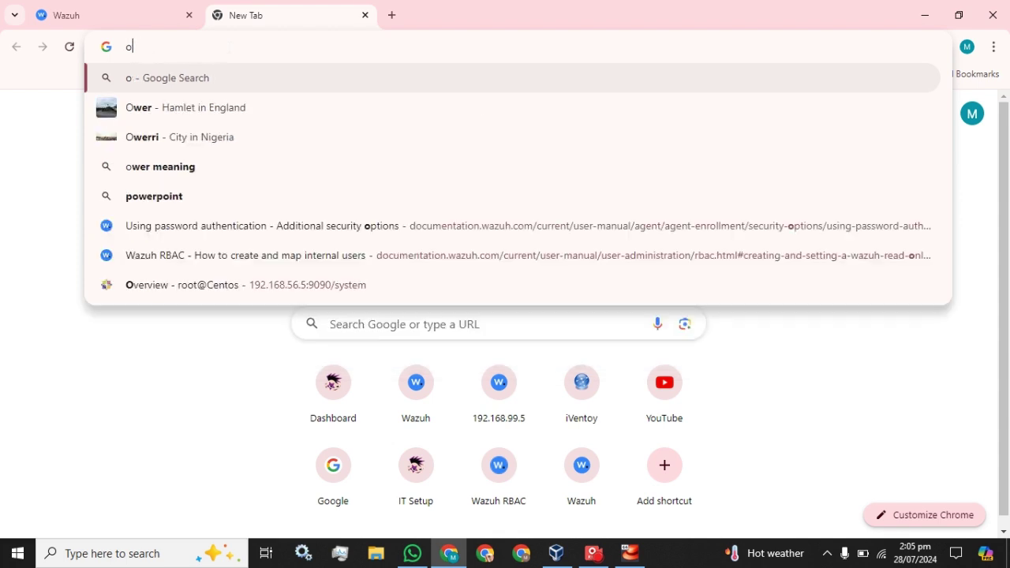
{"action": "type", "text": "verrite"}
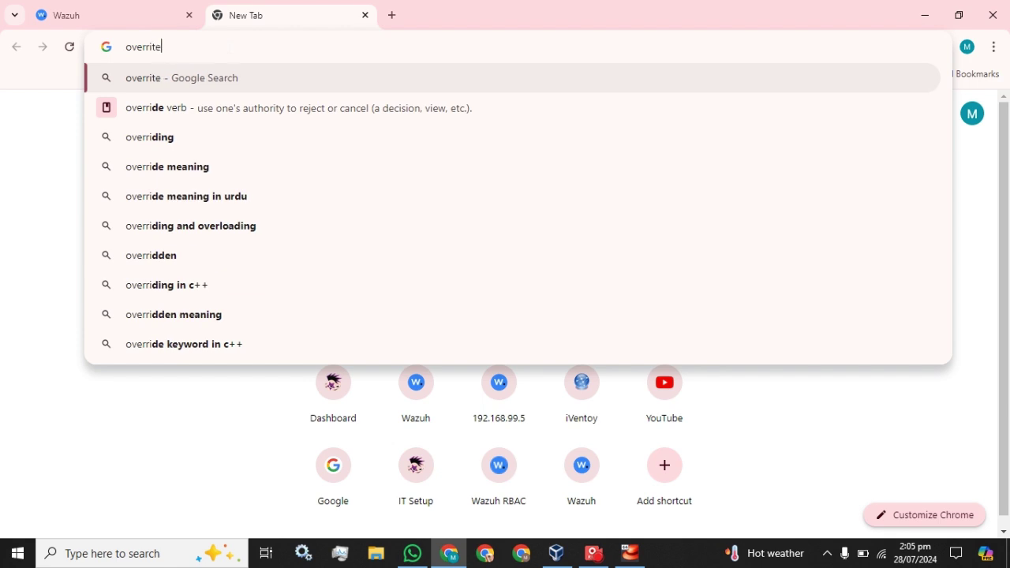
{"action": "type", "text": " rule in wazuh"}
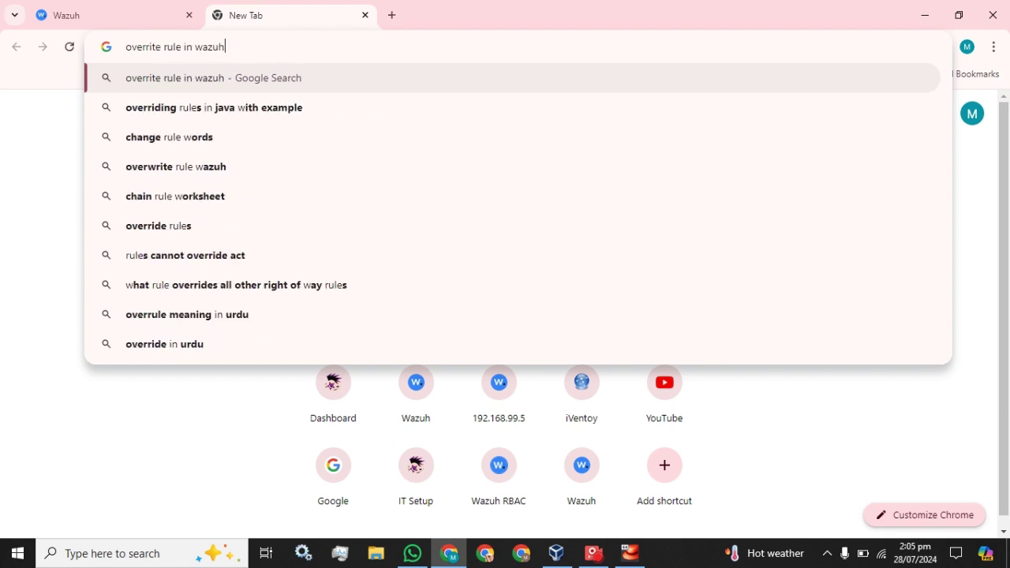
{"action": "key", "text": "Return"}
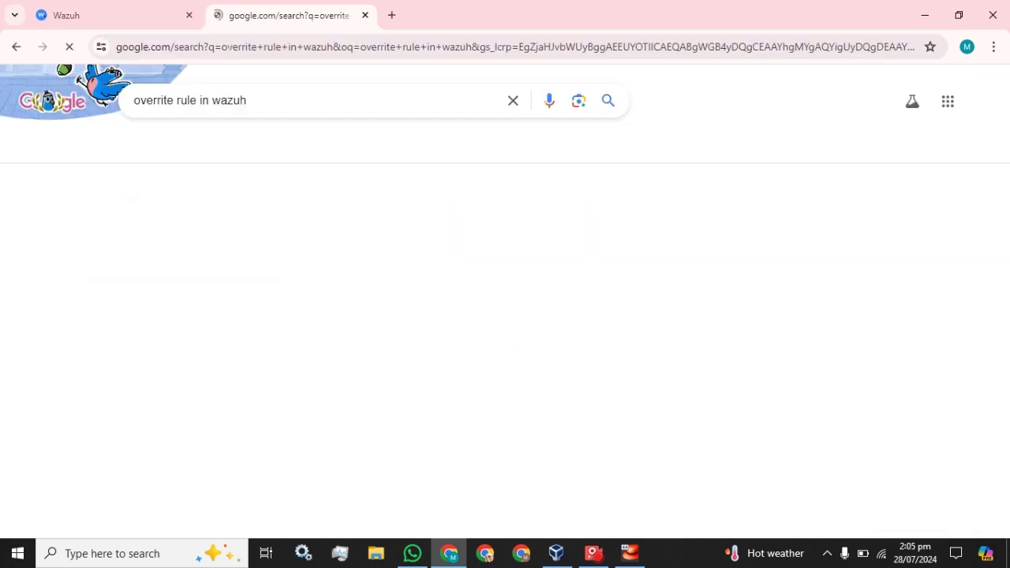
Open the Wazuh 'Custom rules' documentation result in a new tab
{"action": "right_click", "coordinate": [187, 445]}
{"action": "left_click", "coordinate": [229, 275]}
{"action": "scroll", "coordinate": [353, 309], "scroll_direction": "down", "scroll_amount": 5}
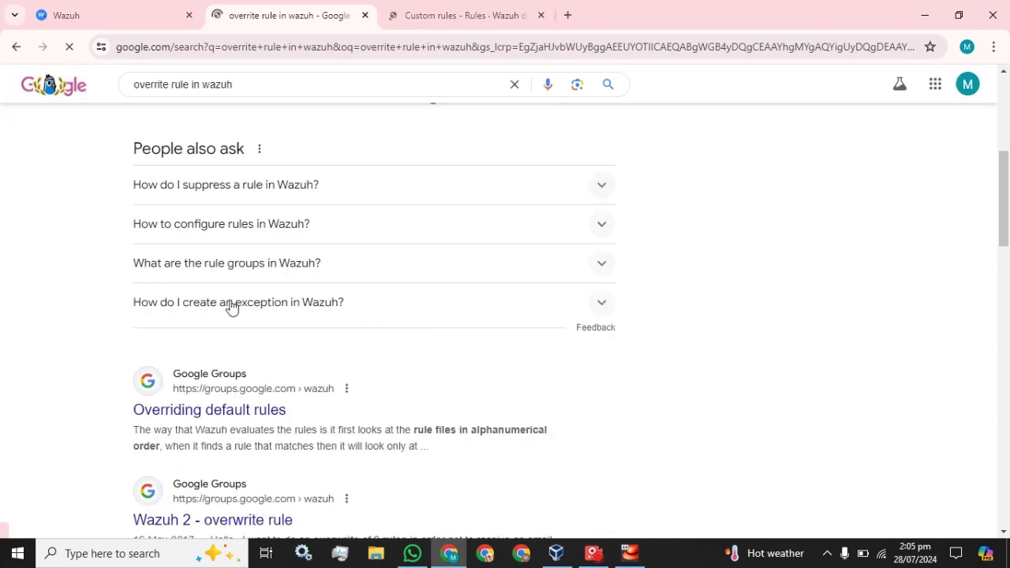
{"action": "scroll", "coordinate": [228, 306], "scroll_direction": "up", "scroll_amount": 2}
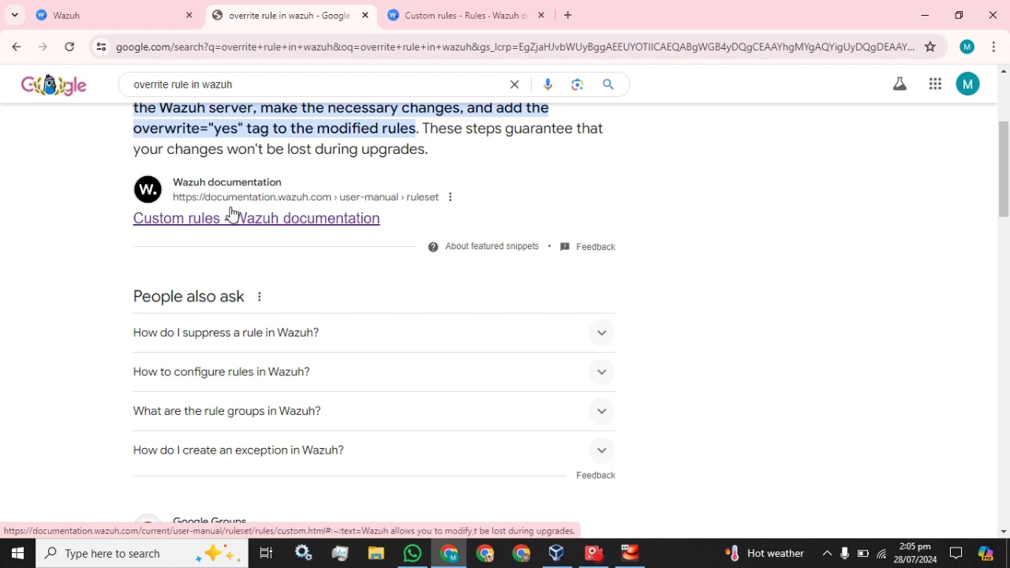
Find and select the rule 5710 overwrite="yes" example in Custom rules, then return to the login page
{"action": "left_click", "coordinate": [479, 6]}
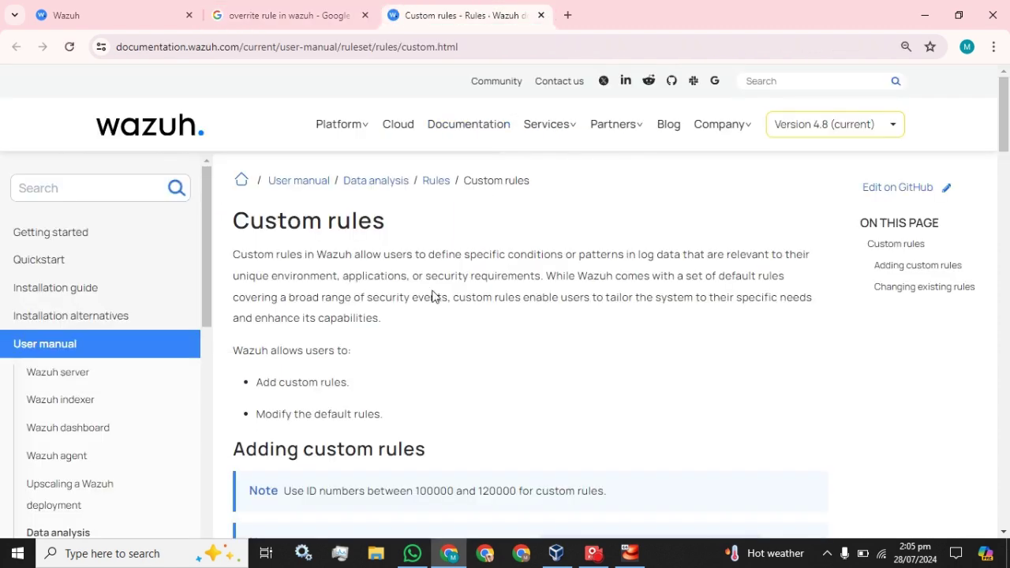
{"action": "scroll", "coordinate": [466, 313], "scroll_direction": "down", "scroll_amount": 6}
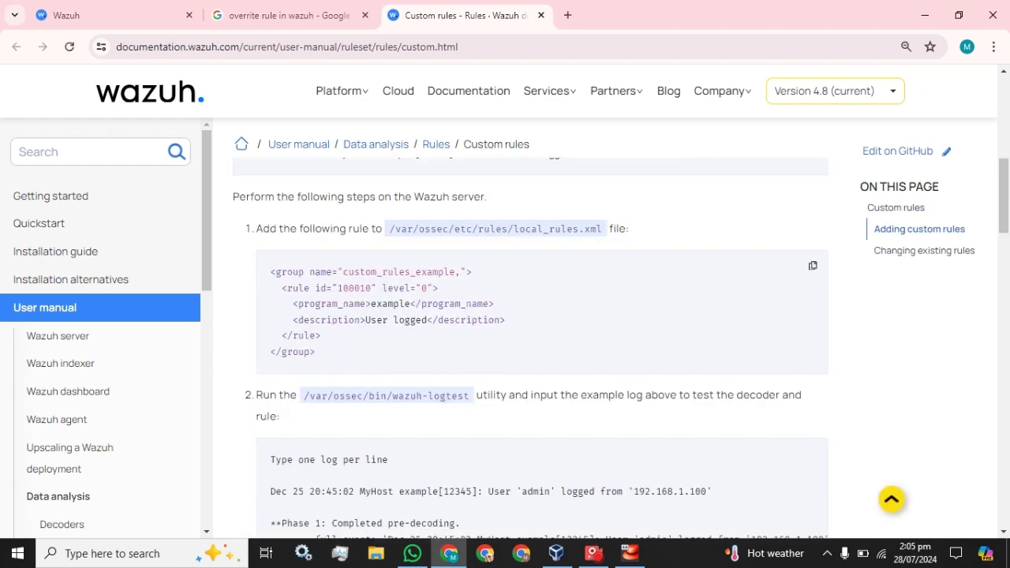
{"action": "scroll", "coordinate": [467, 313], "scroll_direction": "down", "scroll_amount": 10}
{"action": "scroll", "coordinate": [468, 313], "scroll_direction": "down", "scroll_amount": 6}
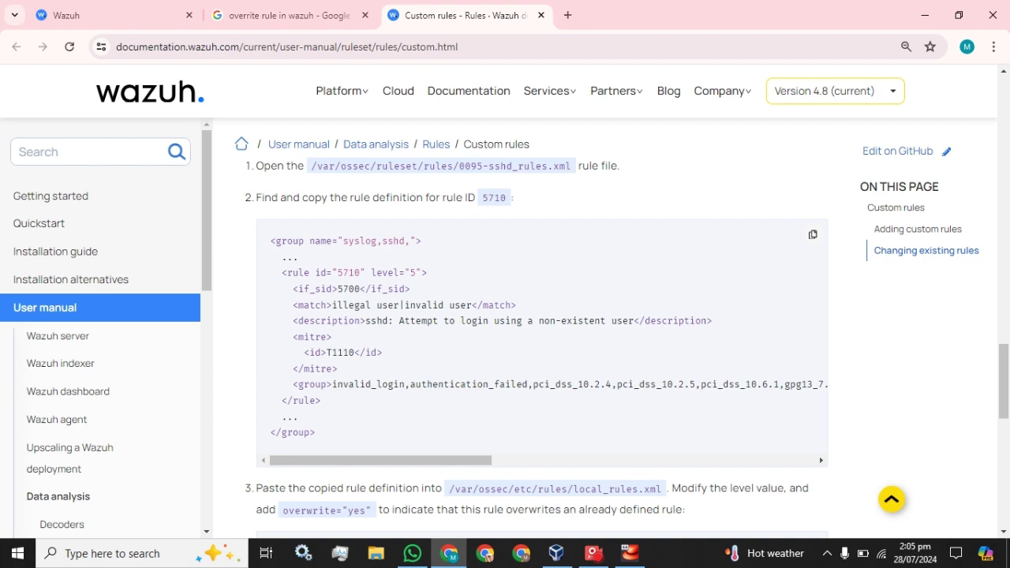
{"action": "scroll", "coordinate": [417, 289], "scroll_direction": "down", "scroll_amount": 4}
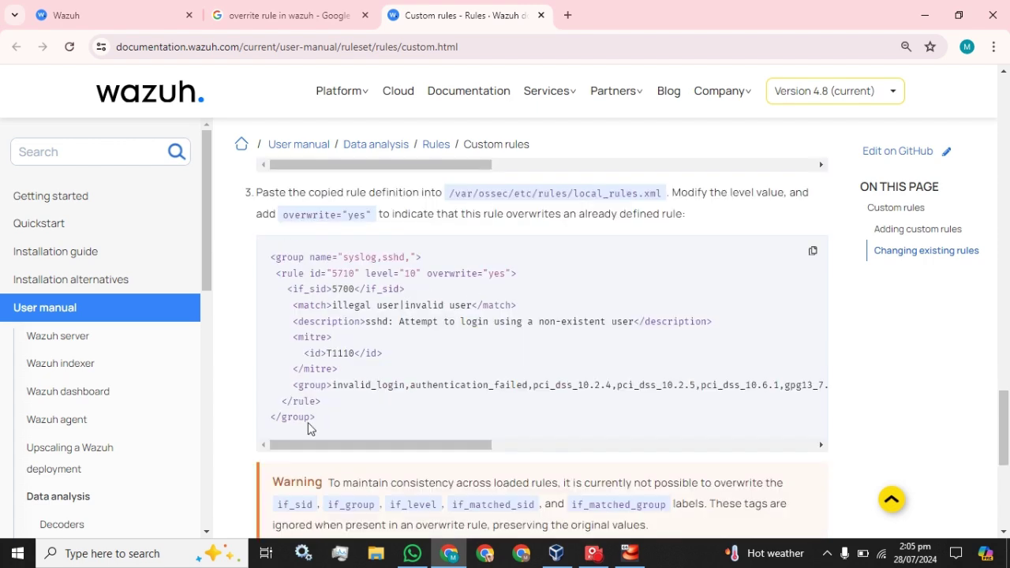
{"action": "left_click_drag", "start_coordinate": [323, 426], "coordinate": [271, 258]}
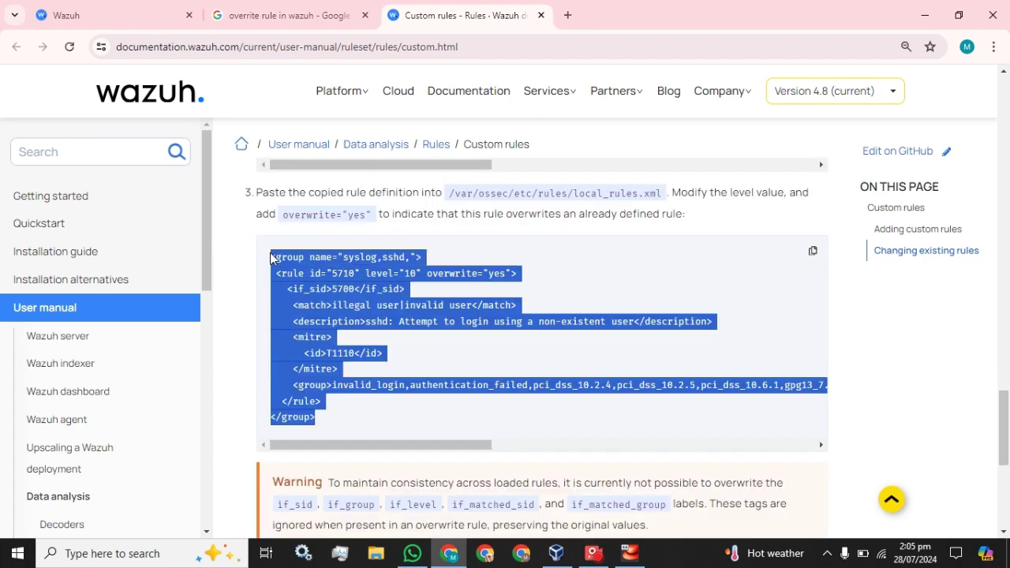
{"action": "left_click", "coordinate": [352, 416]}
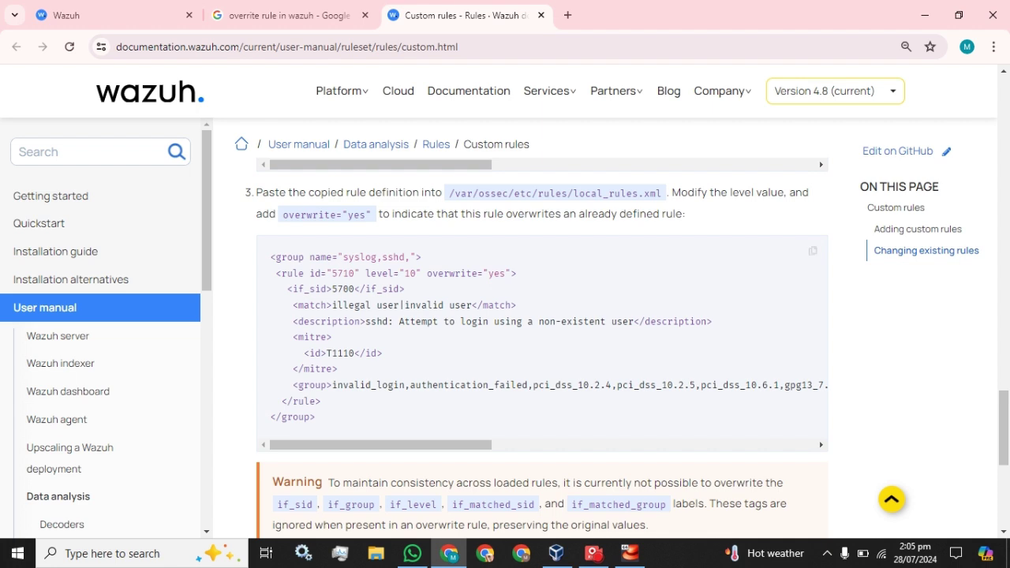
{"action": "left_click", "coordinate": [155, 14]}
{"action": "left_click", "coordinate": [447, 397]}
Attempt to sign in with a personal username and password, which is rejected
{"action": "type", "text": "yasir"}
{"action": "key", "text": "Tab"}
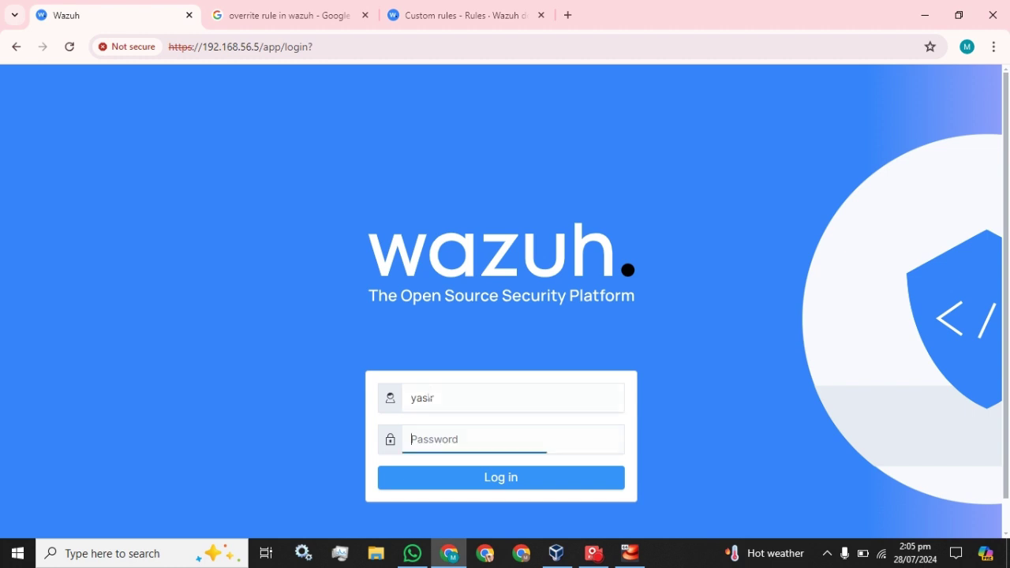
{"action": "type", "text": "•••••••••••••"}
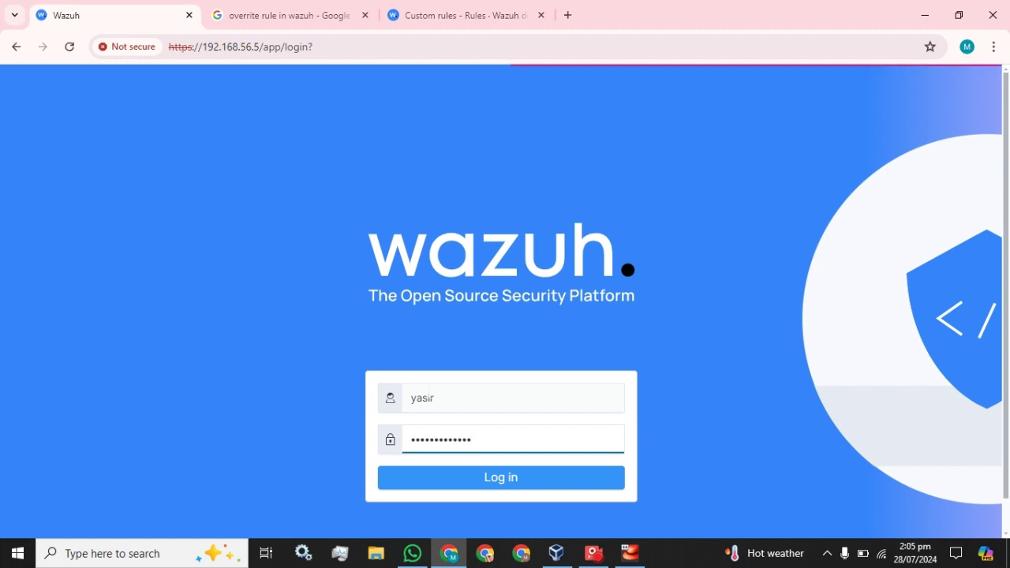
{"action": "key", "text": "Return"}
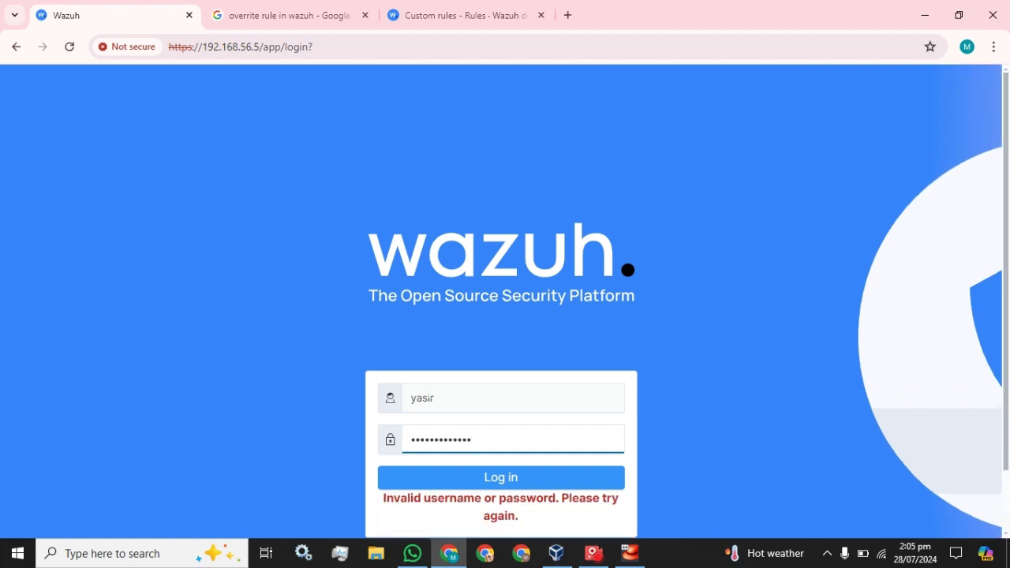
Retry the login with username admin and the administrator password until it succeeds
{"action": "key", "text": "ctrl+a"}
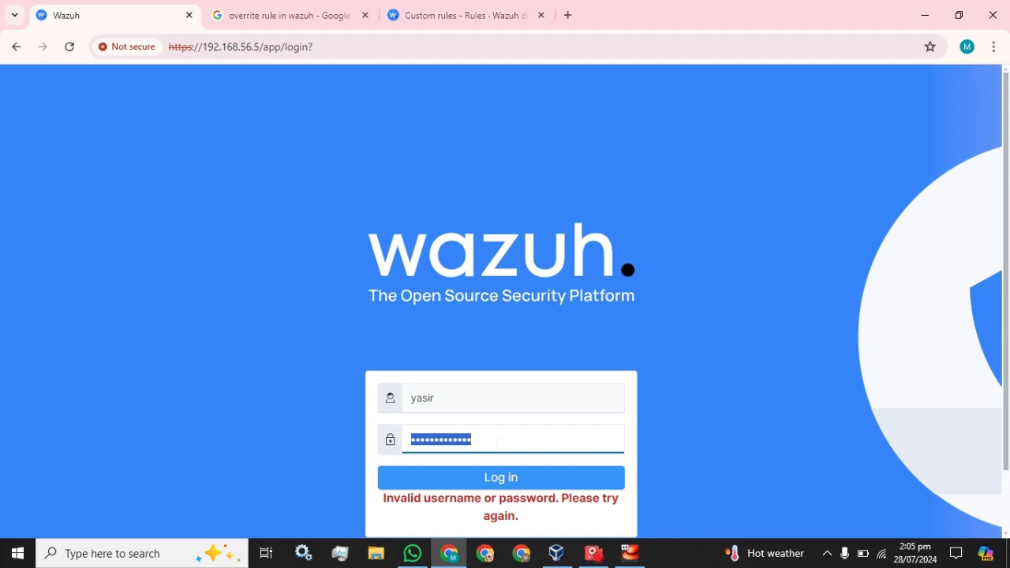
{"action": "key", "text": "shift+Tab"}
{"action": "type", "text": "admin"}
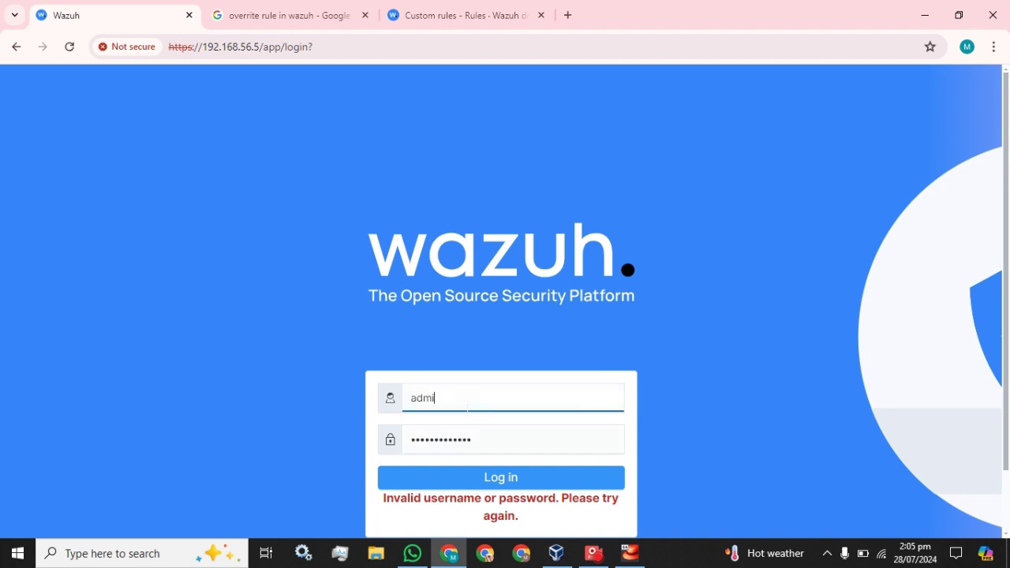
{"action": "key", "text": "Tab"}
{"action": "type", "text": "••••••"}
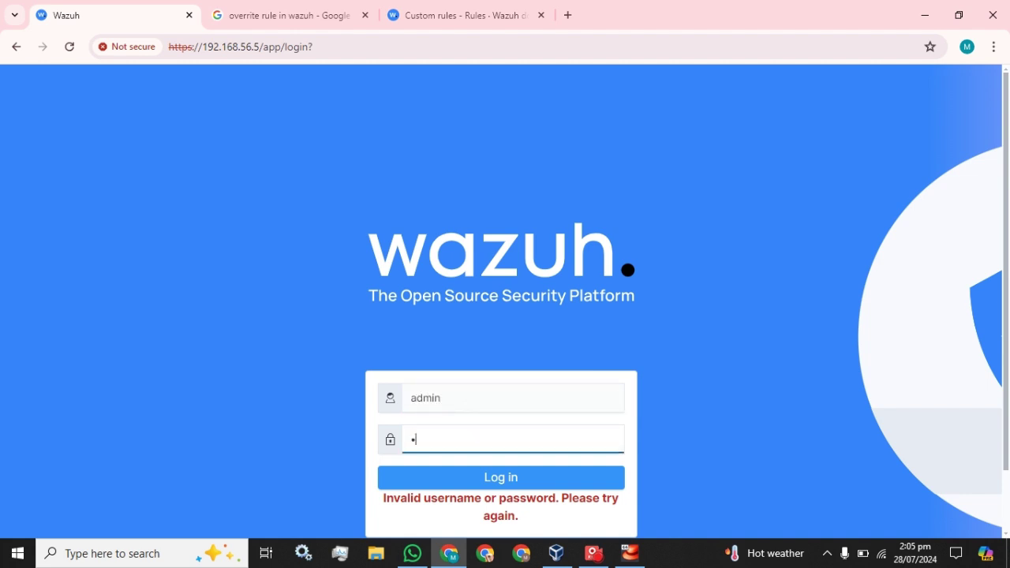
{"action": "type", "text": "•••••••"}
{"action": "key", "text": "Return"}
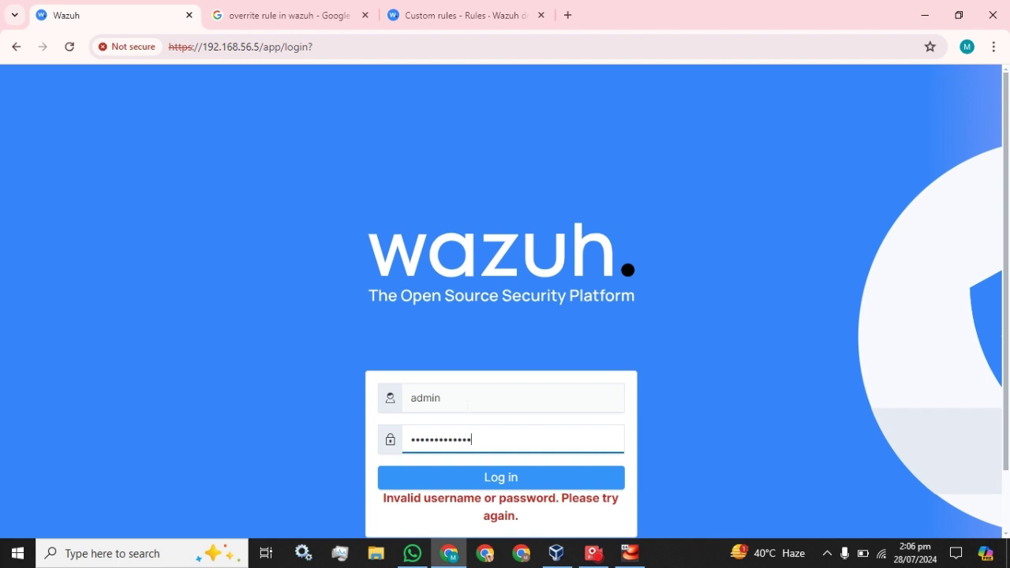
{"action": "key", "text": "BackSpace"}
{"action": "key", "text": "BackSpace"}
{"action": "key", "text": "BackSpace"}
{"action": "key", "text": "BackSpace"}
{"action": "key", "text": "BackSpace"}
{"action": "key", "text": "BackSpace"}
{"action": "key", "text": "BackSpace"}
{"action": "key", "text": "BackSpace"}
{"action": "key", "text": "BackSpace"}
{"action": "key", "text": "BackSpace"}
{"action": "key", "text": "BackSpace"}
{"action": "key", "text": "BackSpace"}
{"action": "key", "text": "BackSpace"}
{"action": "type", "text": "admin"}
{"action": "key", "text": "Return"}
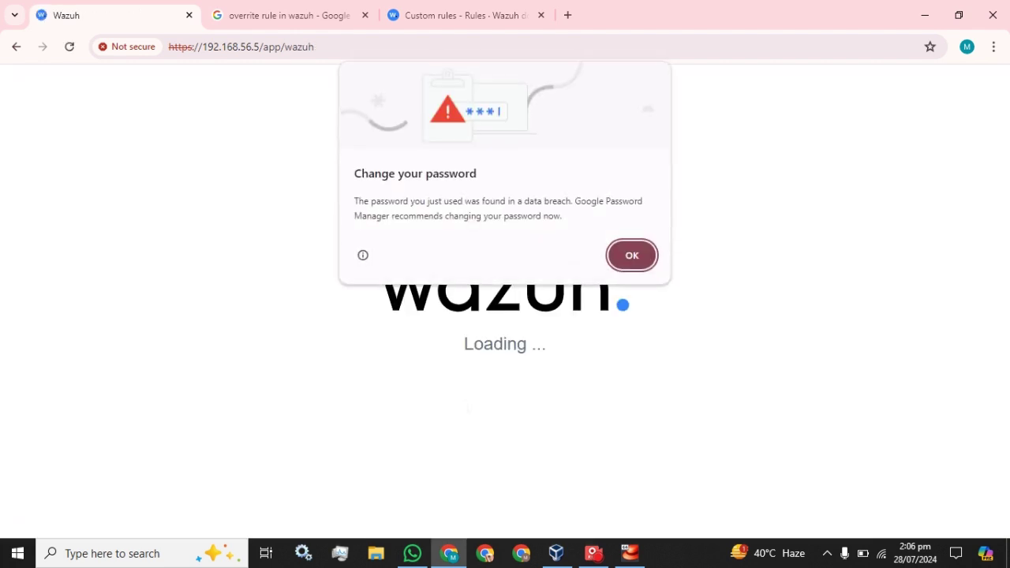
Dismiss the password breach warning and briefly open and close the Help menu
{"action": "left_click", "coordinate": [628, 256]}
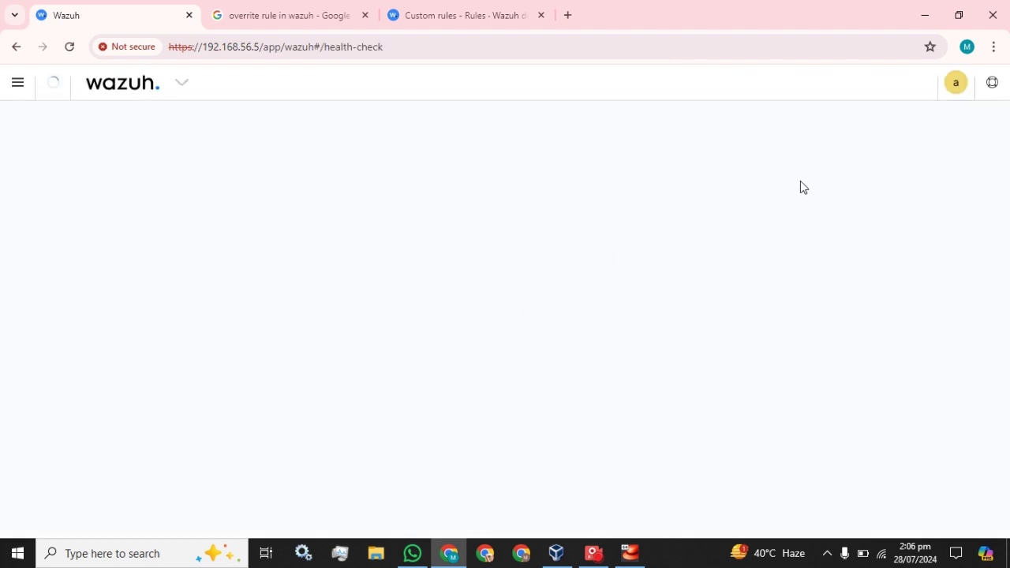
{"action": "left_click", "coordinate": [993, 84]}
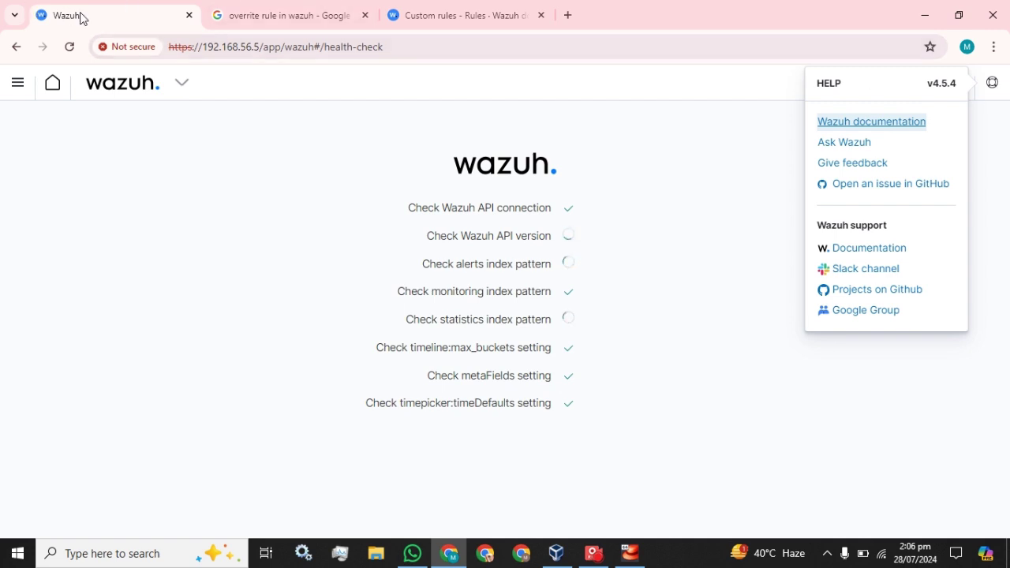
{"action": "left_click", "coordinate": [996, 84]}
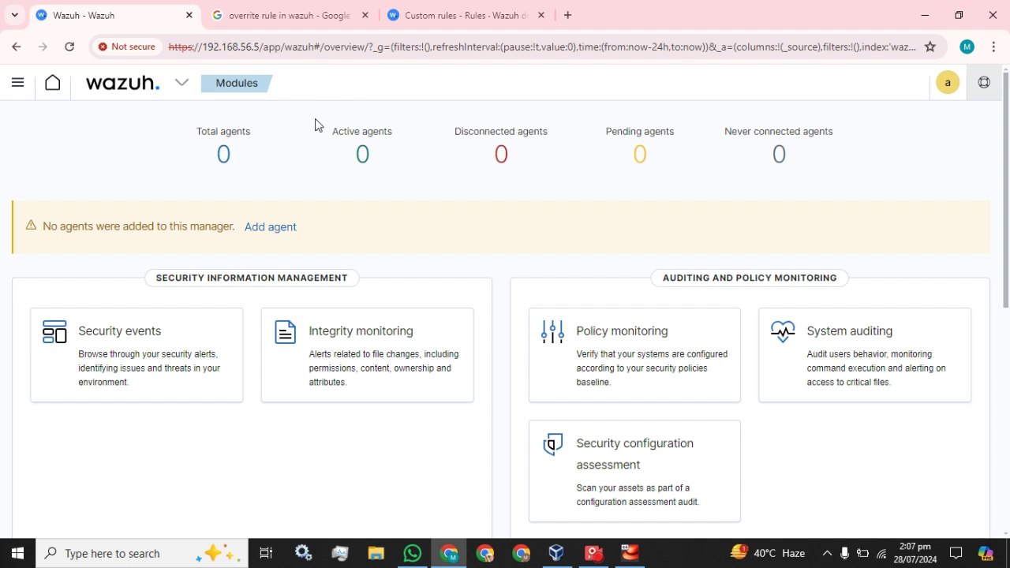
Duplicate the Wazuh dashboard tab and open Security events in the original tab
{"action": "right_click", "coordinate": [111, 16]}
{"action": "left_click", "coordinate": [162, 146]}
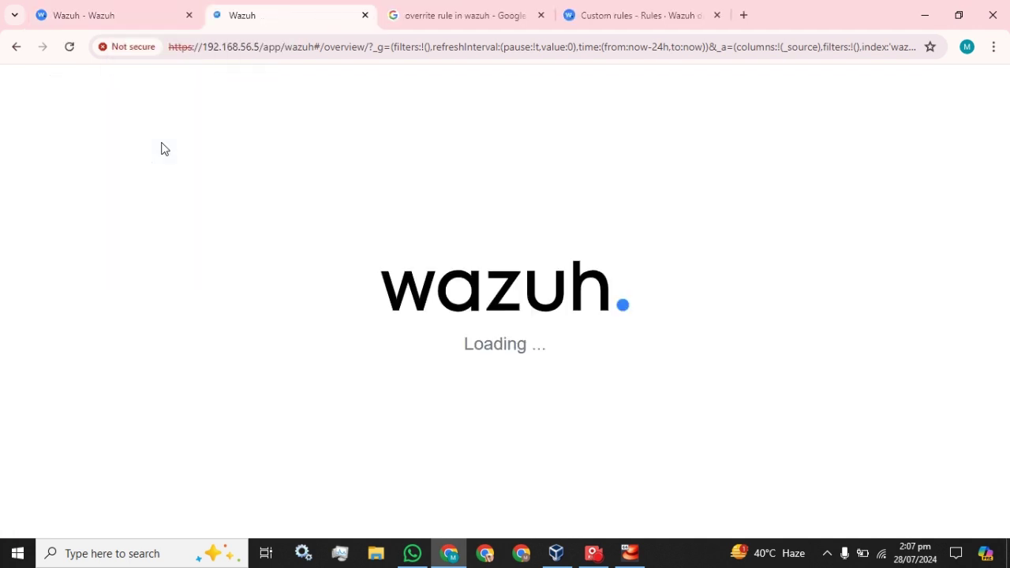
{"action": "left_click", "coordinate": [93, 11]}
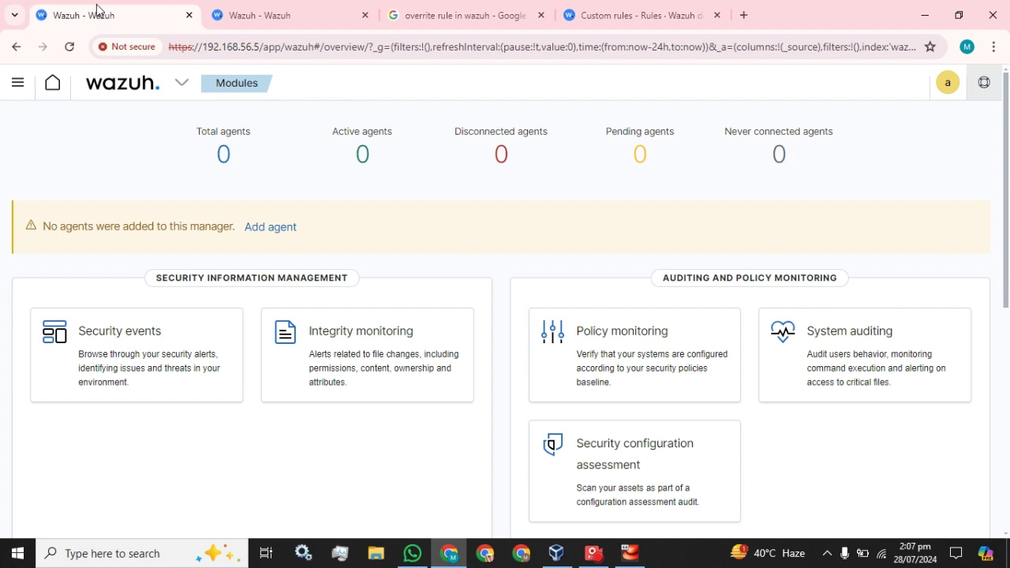
{"action": "left_click", "coordinate": [94, 324]}
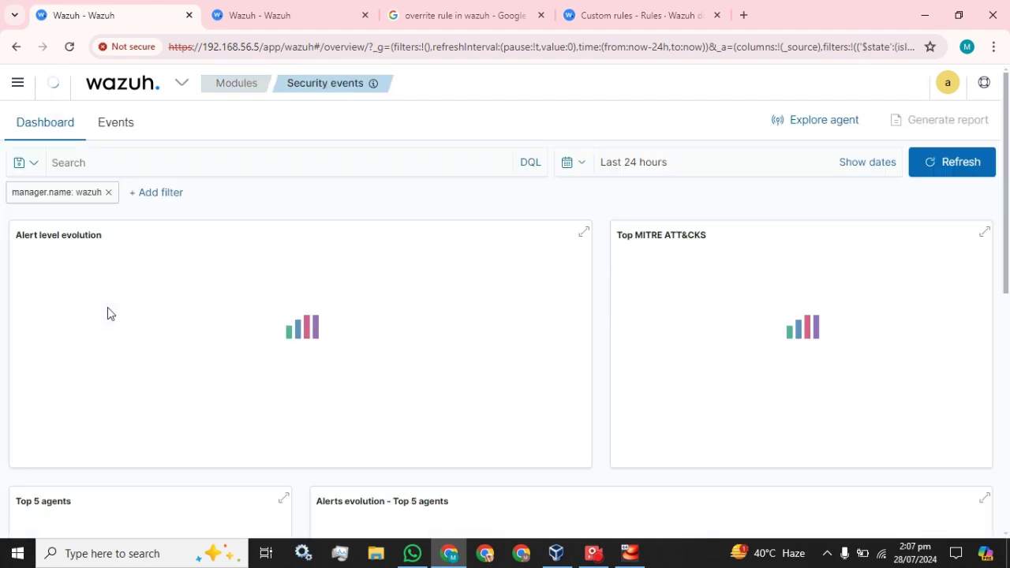
Duplicate the second Wazuh tab and scroll the first tab down to Security Alerts
{"action": "left_click", "coordinate": [308, 13]}
{"action": "right_click", "coordinate": [294, 16]}
{"action": "left_click", "coordinate": [346, 145]}
{"action": "left_click", "coordinate": [123, 12]}
{"action": "scroll", "coordinate": [379, 272], "scroll_direction": "down", "scroll_amount": 5}
{"action": "scroll", "coordinate": [381, 284], "scroll_direction": "down", "scroll_amount": 2}
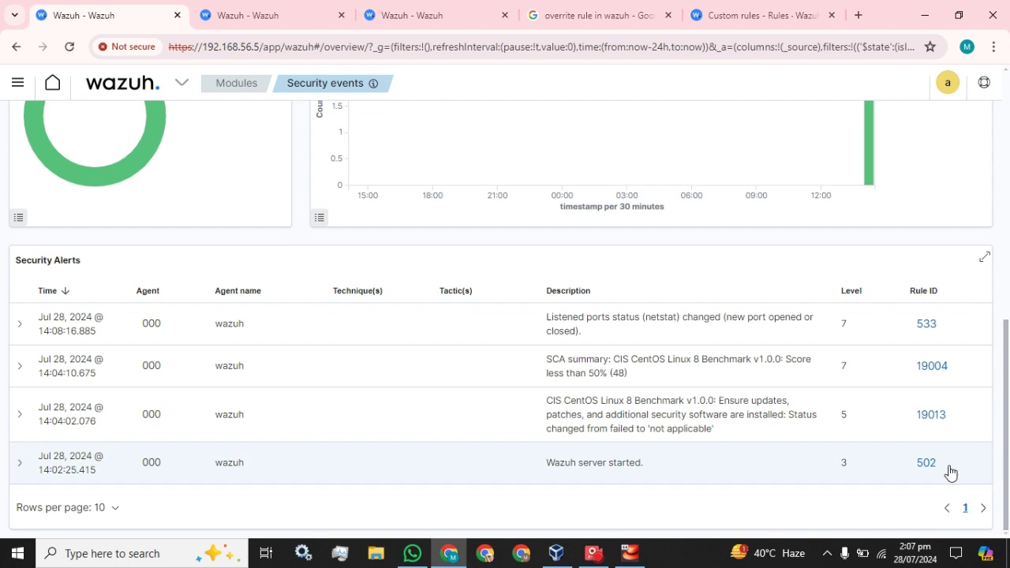
Duplicate the Security events tab once more and open the main Wazuh menu in the copy
{"action": "right_click", "coordinate": [79, 26]}
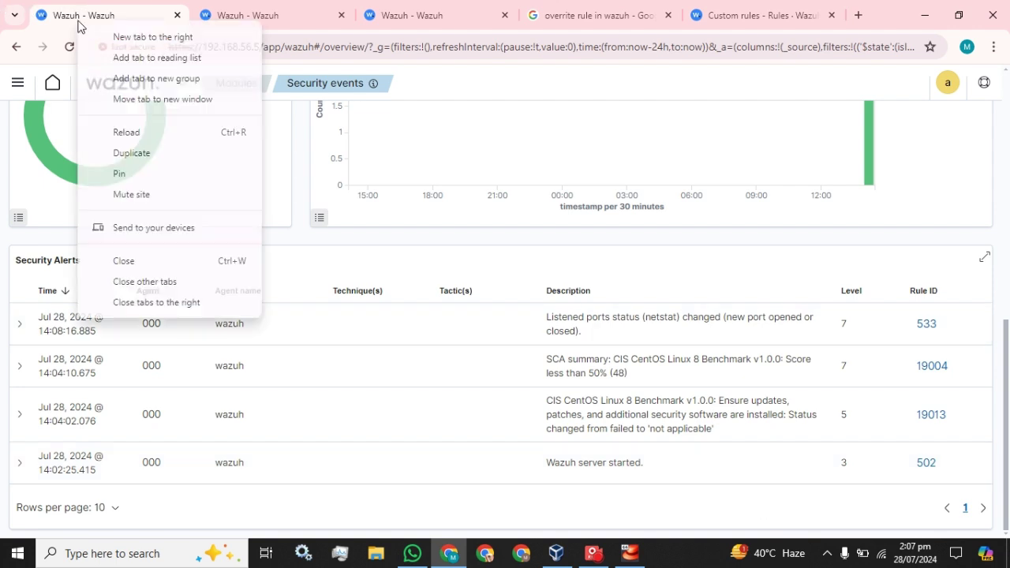
{"action": "left_click", "coordinate": [128, 152]}
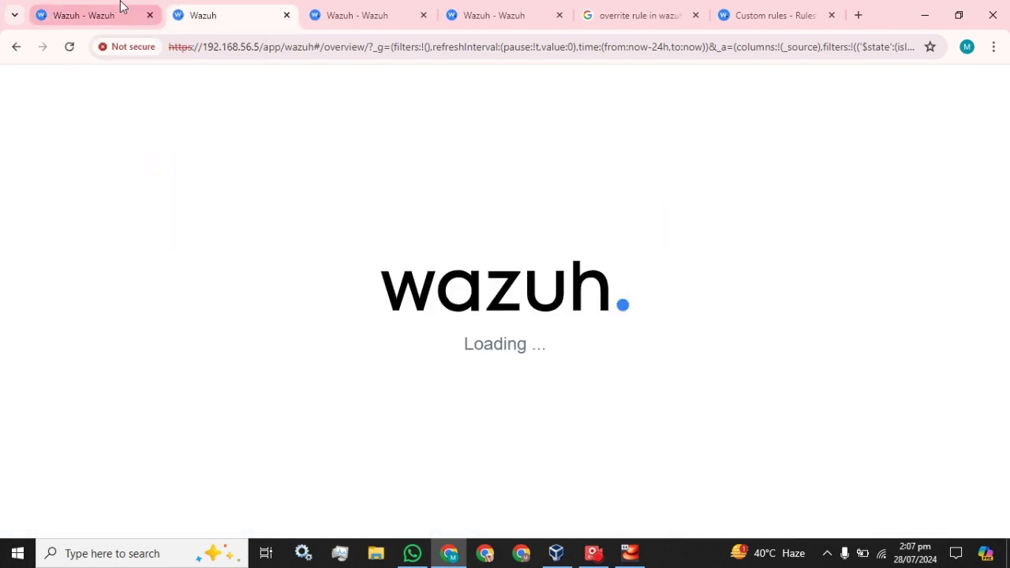
{"action": "left_click", "coordinate": [98, 10]}
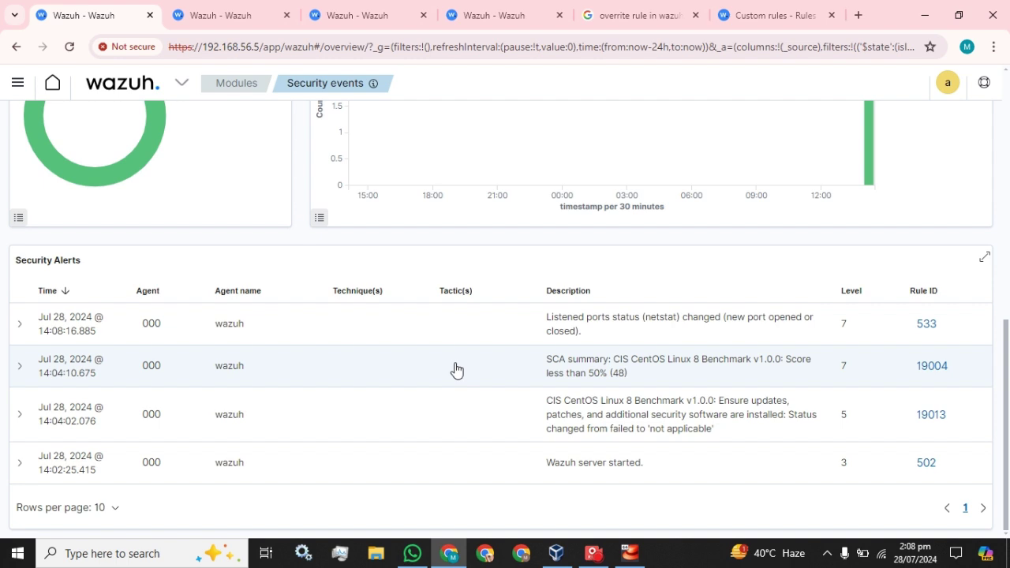
{"action": "left_click", "coordinate": [213, 16]}
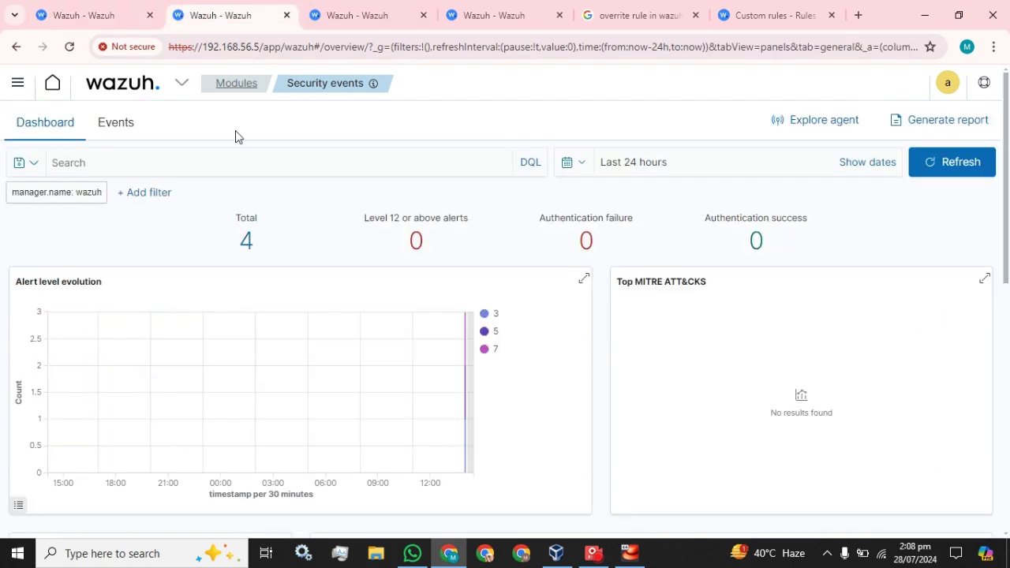
{"action": "left_click", "coordinate": [167, 89]}
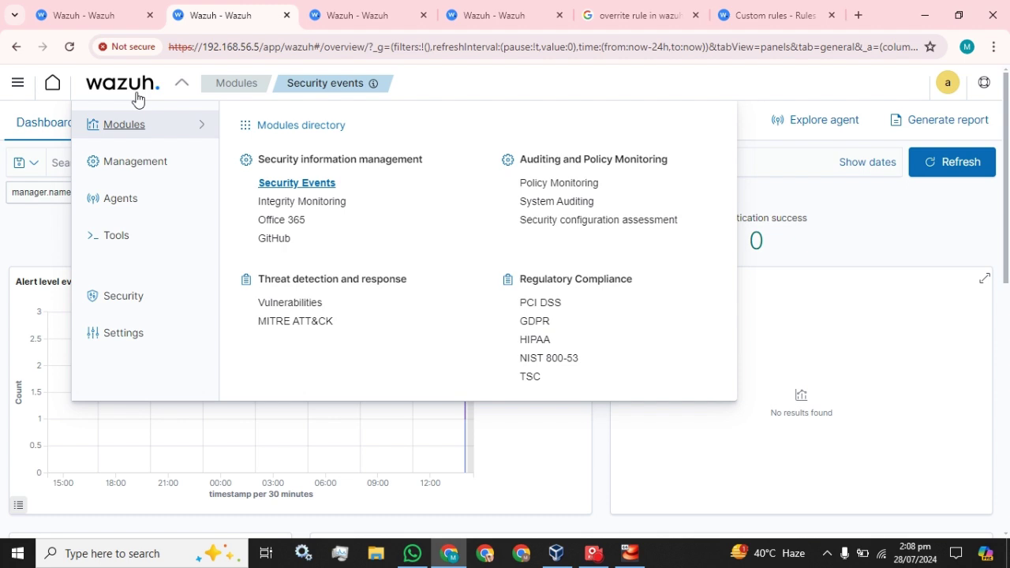
Open ossec.conf in the Management > Configuration editor and locate its <alerts> block
{"action": "mouse_move", "coordinate": [119, 165]}
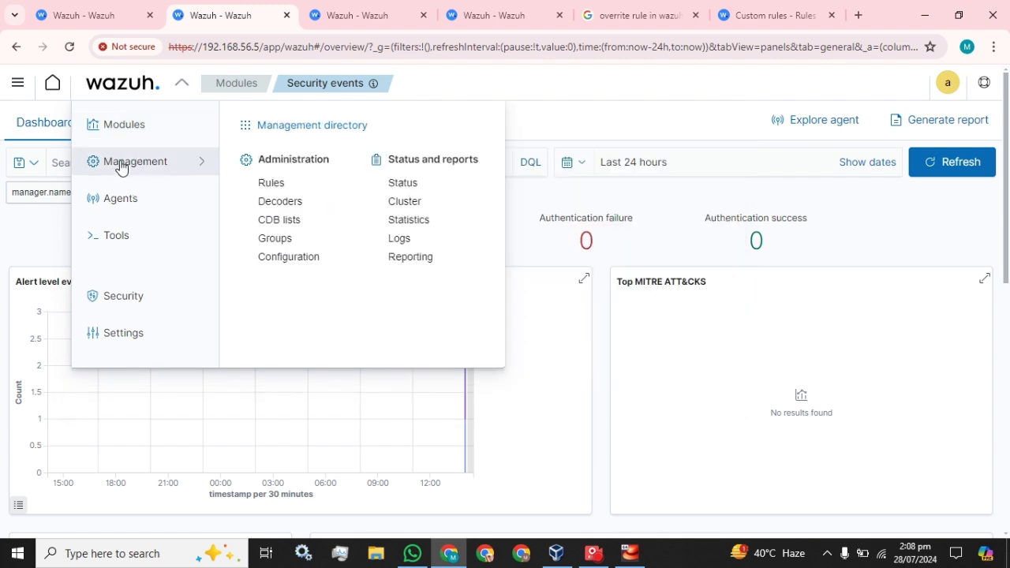
{"action": "left_click", "coordinate": [297, 265]}
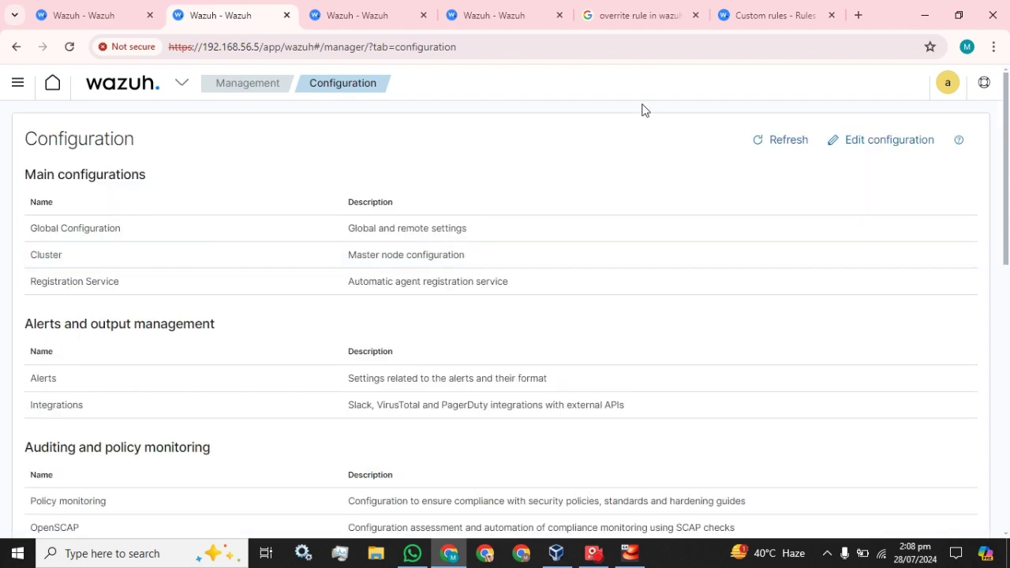
{"action": "left_click", "coordinate": [868, 149]}
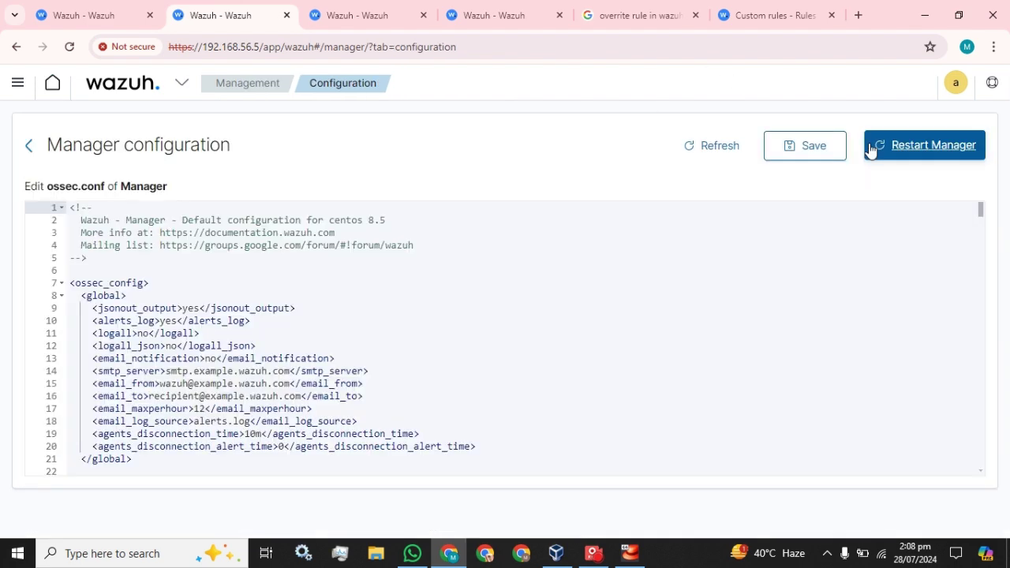
{"action": "scroll", "coordinate": [56, 302], "scroll_direction": "down", "scroll_amount": 5}
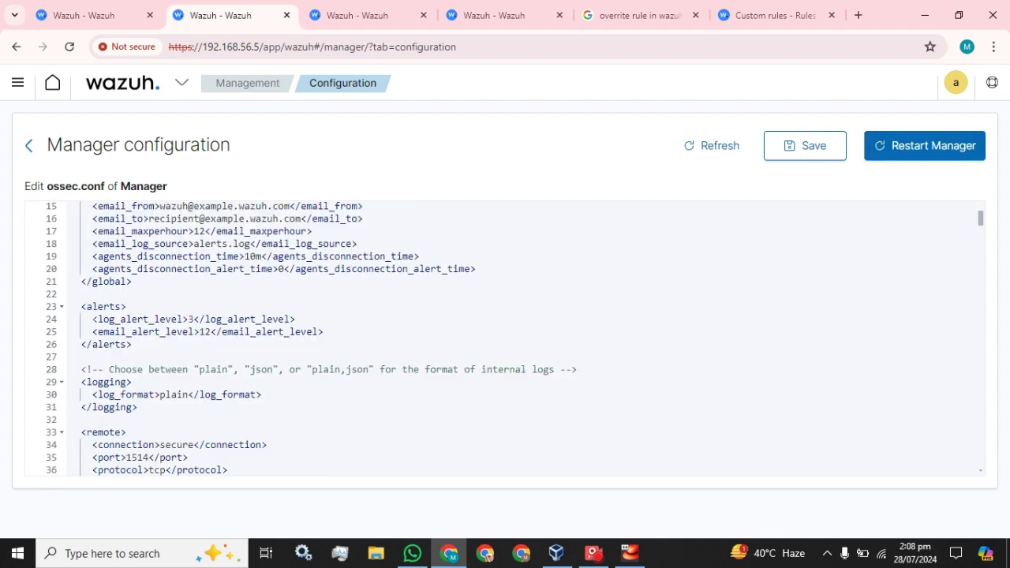
{"action": "left_click_drag", "start_coordinate": [82, 306], "coordinate": [132, 344]}
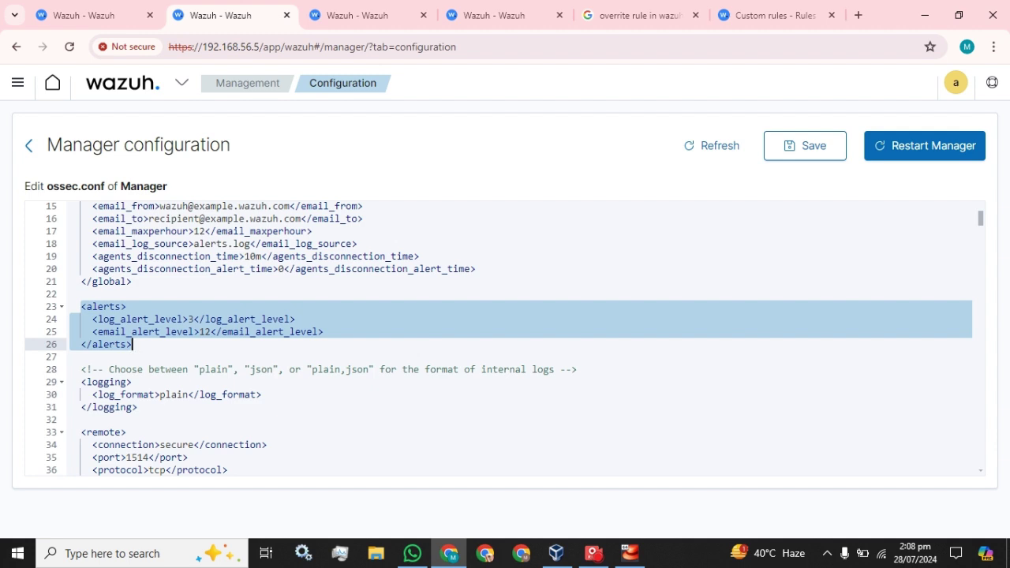
{"action": "left_click", "coordinate": [132, 344]}
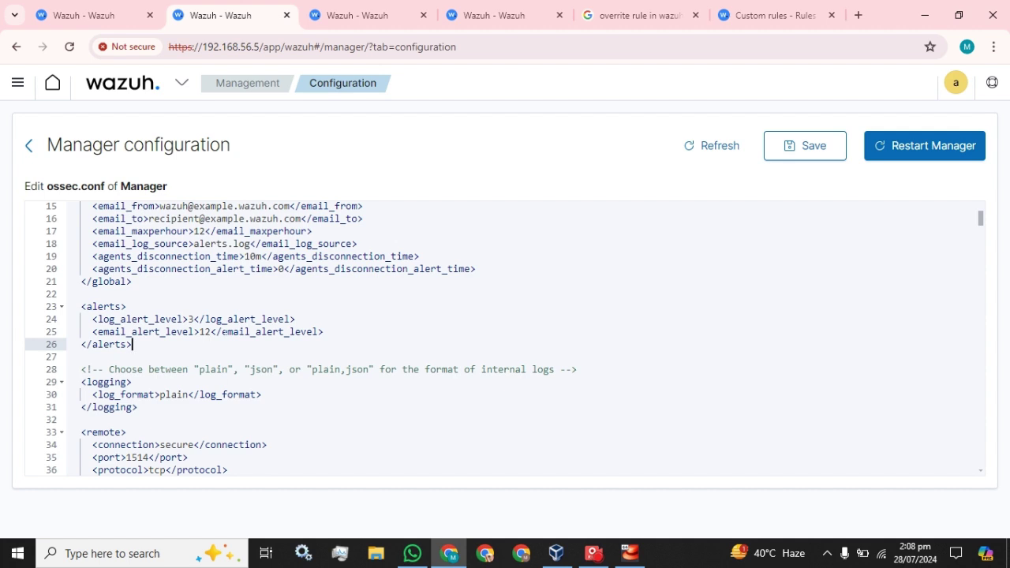
{"action": "left_click", "coordinate": [88, 7]}
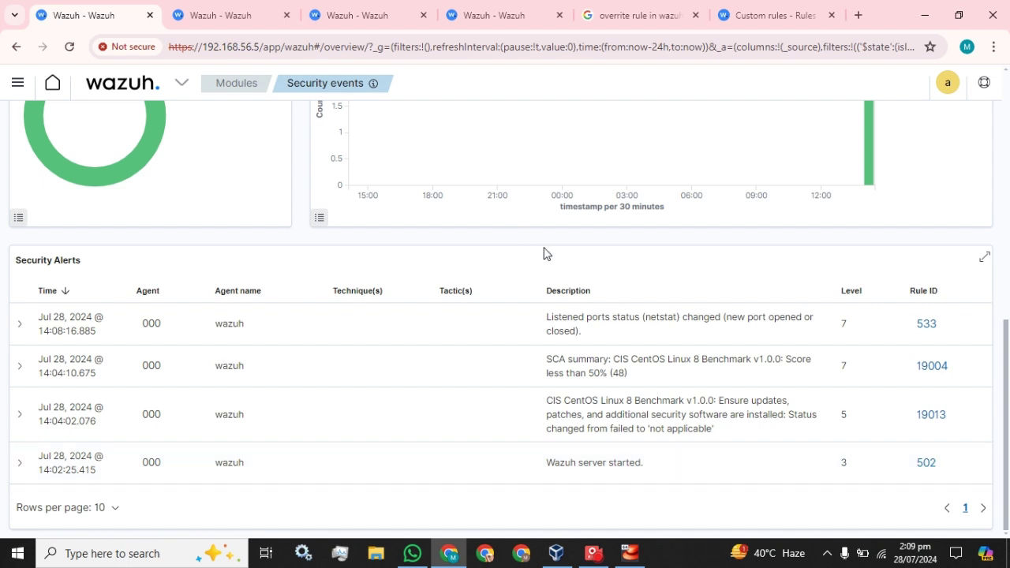
Change <log_alert_level> in the manager's ossec.conf from 3 to 5
{"action": "left_click", "coordinate": [225, 15]}
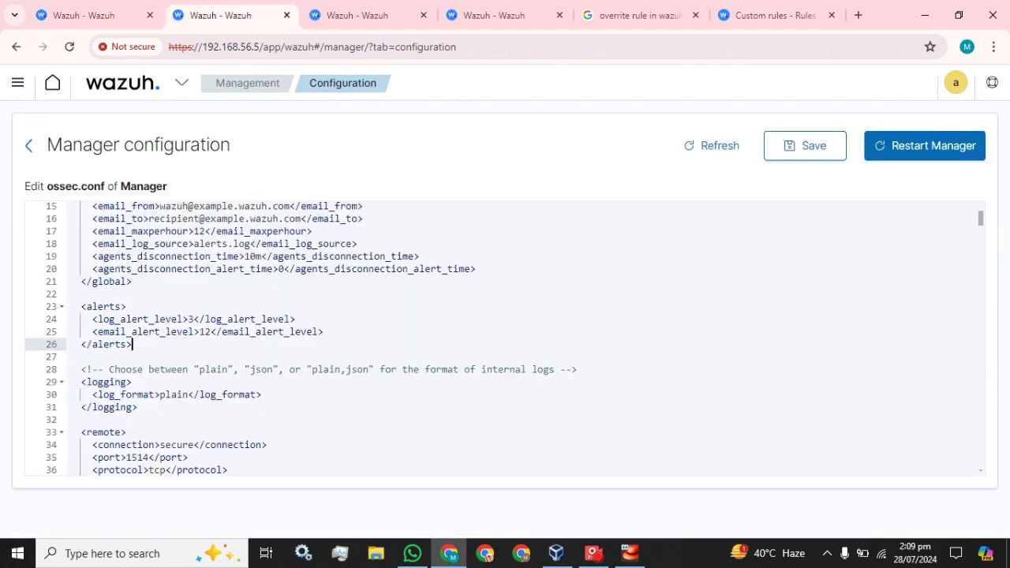
{"action": "left_click", "coordinate": [192, 319]}
{"action": "double_click", "coordinate": [190, 319]}
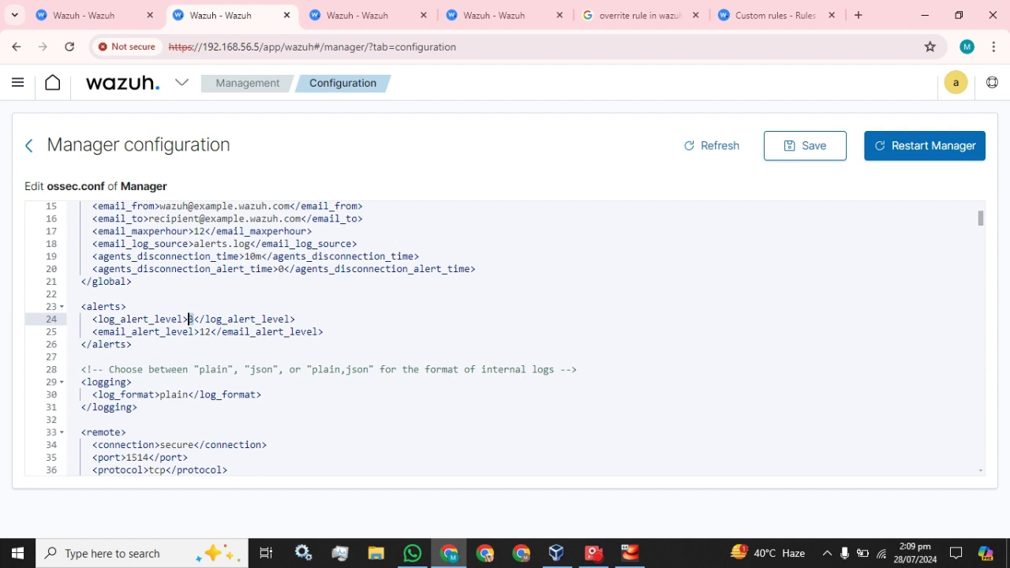
{"action": "type", "text": "5"}
{"action": "left_click", "coordinate": [70, 15]}
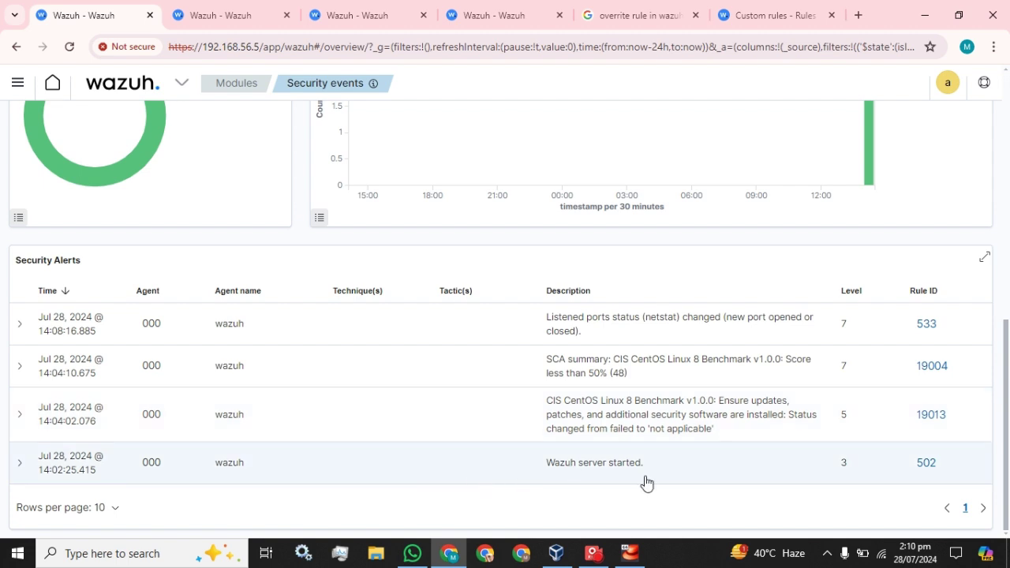
Refresh the Security events dashboard and scroll down to confirm the same 4 alerts
{"action": "scroll", "coordinate": [649, 424], "scroll_direction": "up", "scroll_amount": 10}
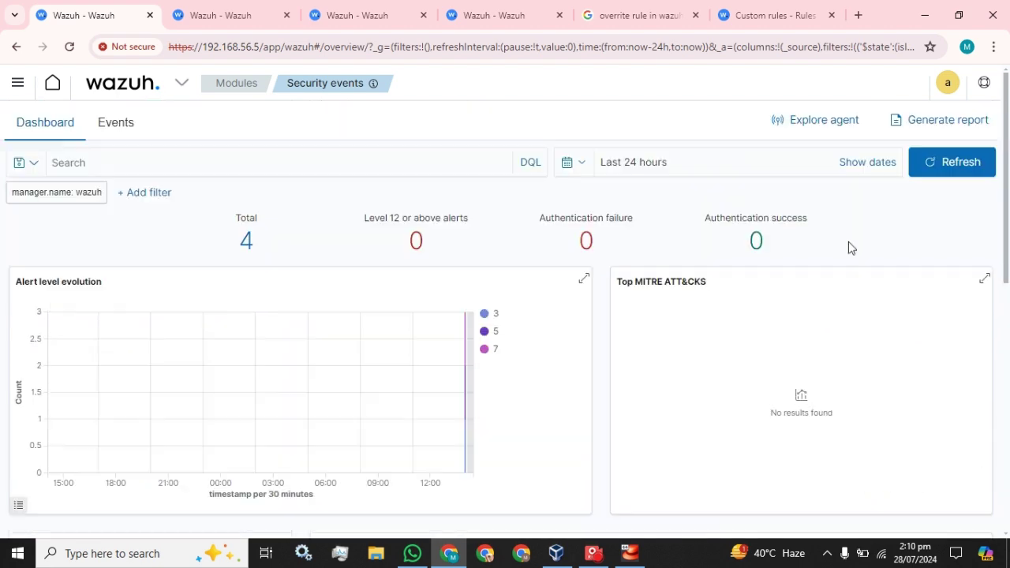
{"action": "left_click", "coordinate": [945, 167]}
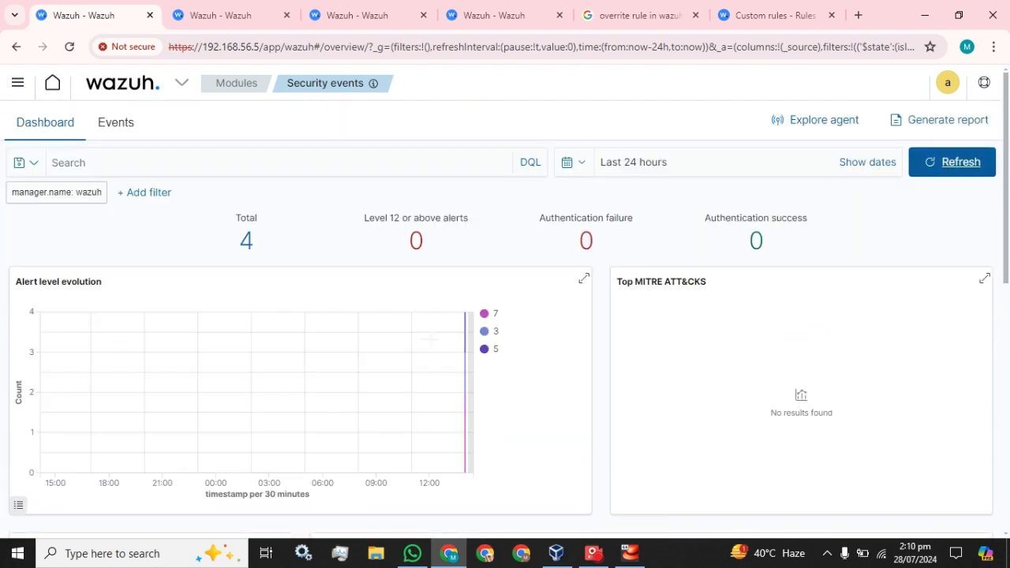
{"action": "scroll", "coordinate": [431, 348], "scroll_direction": "down", "scroll_amount": 10}
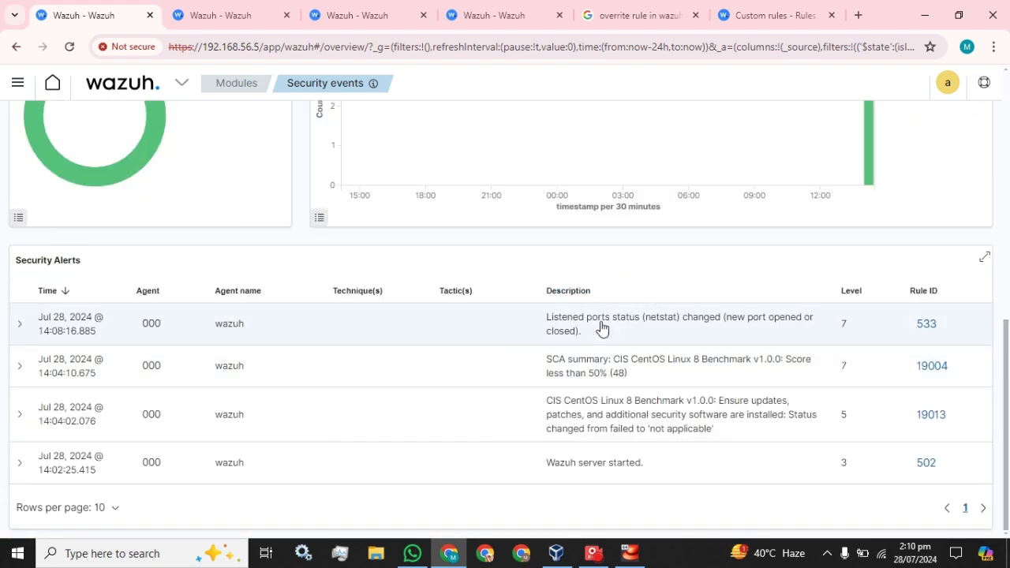
Log in to the VM console as root and run systemctl restart wazuh-manager
{"action": "left_click", "coordinate": [640, 563]}
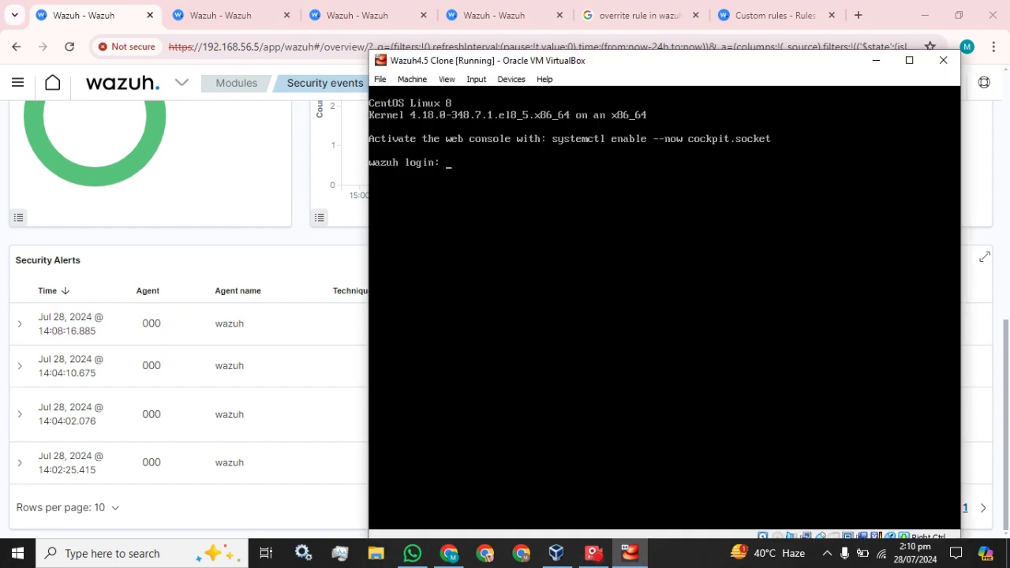
{"action": "type", "text": "root"}
{"action": "key", "text": "Return"}
{"action": "key", "text": "Return"}
{"action": "type", "text": "systemctl restart m"}
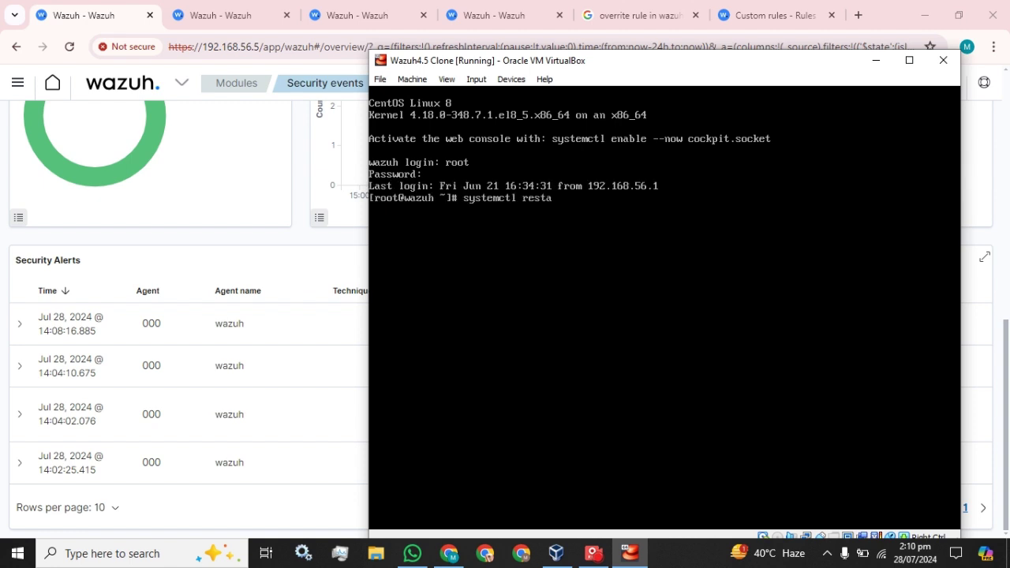
{"action": "type", "text": "a"}
{"action": "key", "text": "BackSpace"}
{"action": "key", "text": "BackSpace"}
{"action": "type", "text": "wazuh-manager"}
{"action": "left_click", "coordinate": [867, 64]}
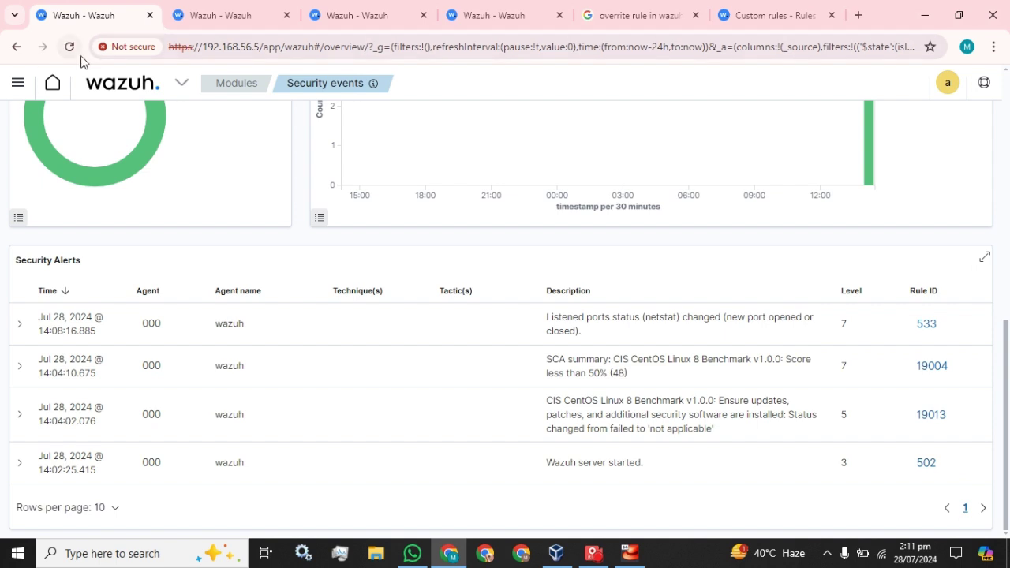
Reload the Security events page past the server errors until it shows 8 alerts, 2 authentication successes
{"action": "left_click", "coordinate": [69, 46]}
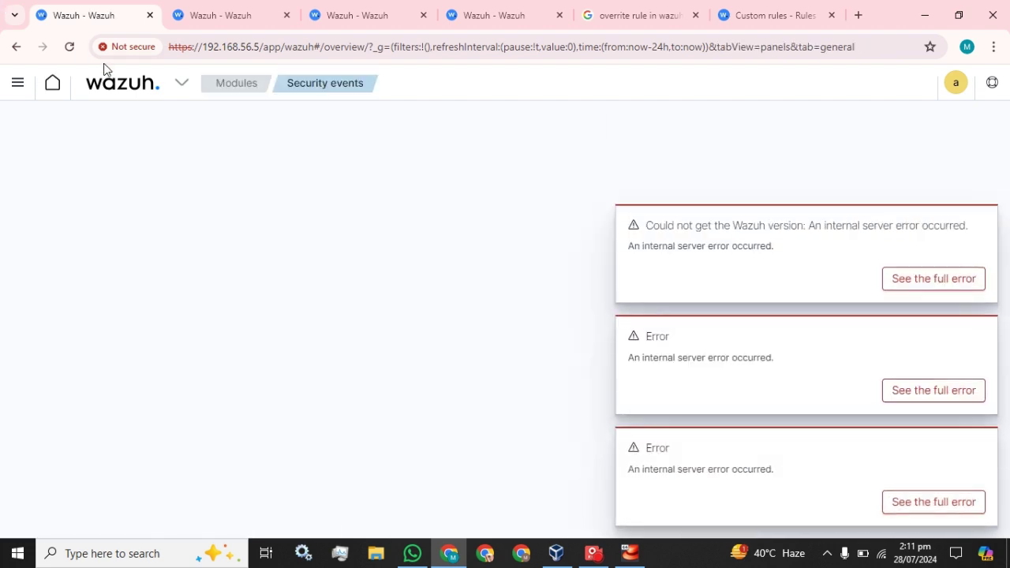
{"action": "left_click", "coordinate": [70, 46]}
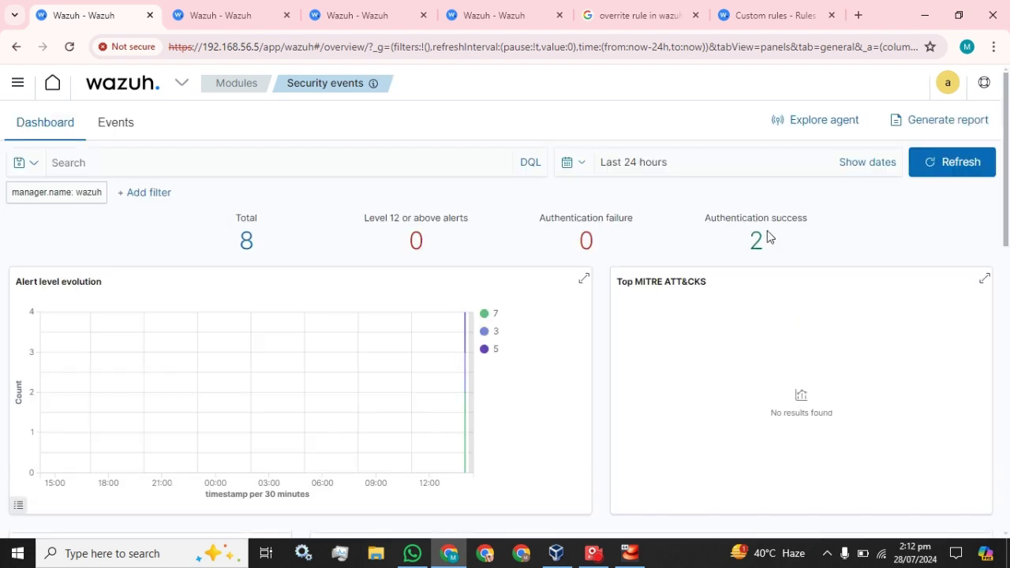
Scroll the Security Alerts table to the new level 3 rule 502 server-start alert, then go to the Configuration tab
{"action": "scroll", "coordinate": [589, 331], "scroll_direction": "down", "scroll_amount": 8}
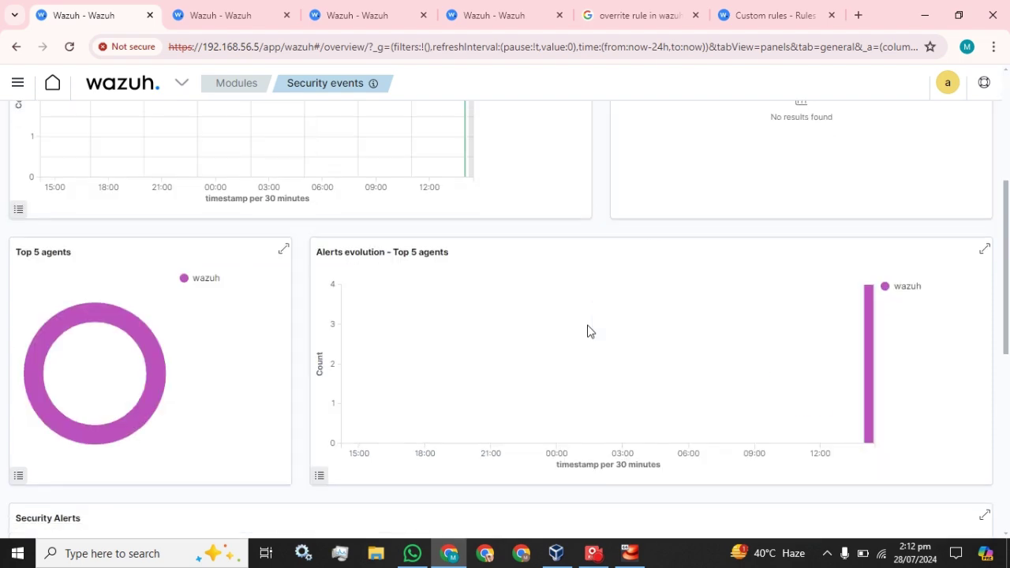
{"action": "scroll", "coordinate": [590, 331], "scroll_direction": "down", "scroll_amount": 2}
{"action": "scroll", "coordinate": [602, 352], "scroll_direction": "up", "scroll_amount": 1}
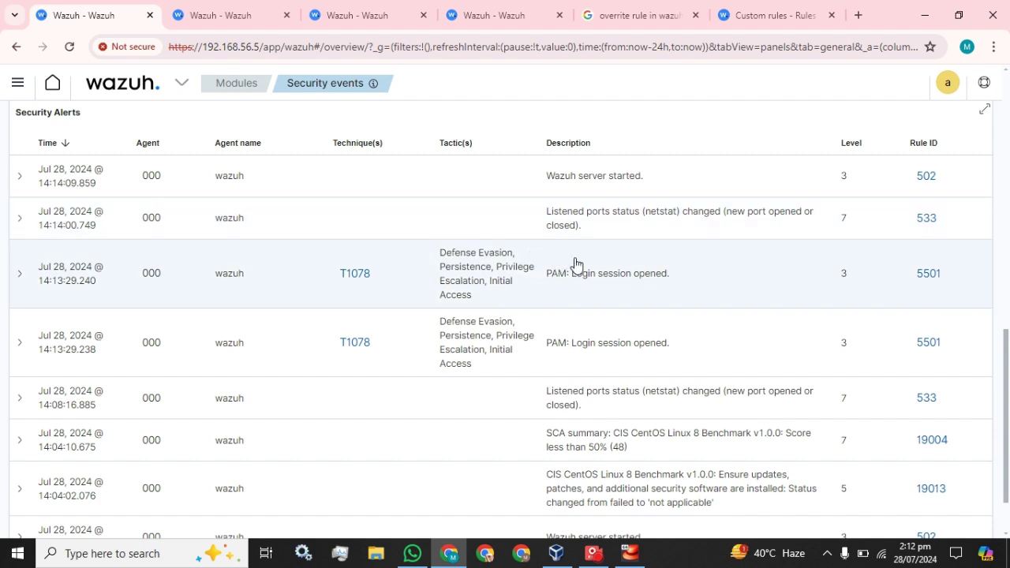
{"action": "scroll", "coordinate": [575, 266], "scroll_direction": "up", "scroll_amount": 3}
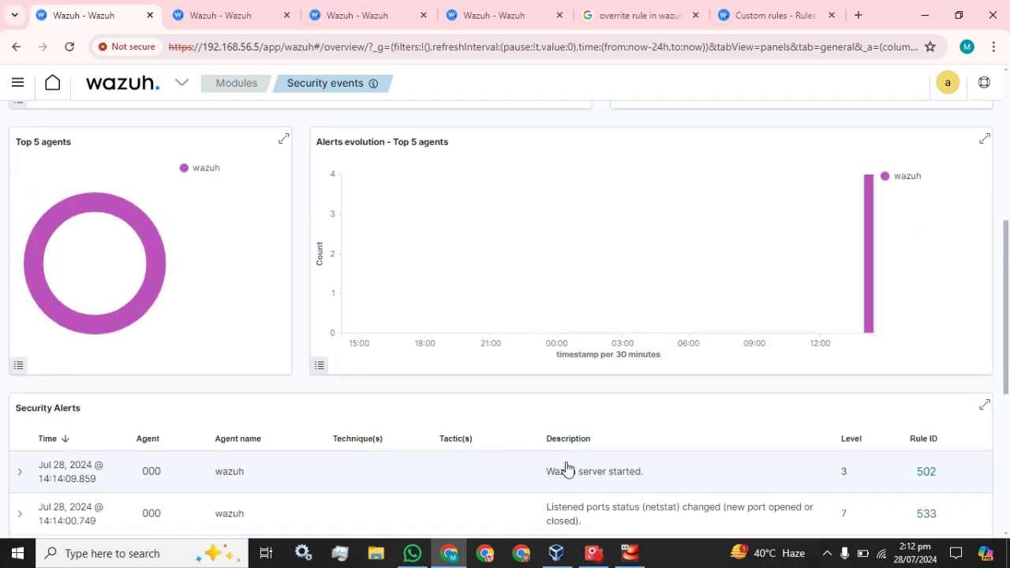
{"action": "scroll", "coordinate": [567, 468], "scroll_direction": "down", "scroll_amount": 1}
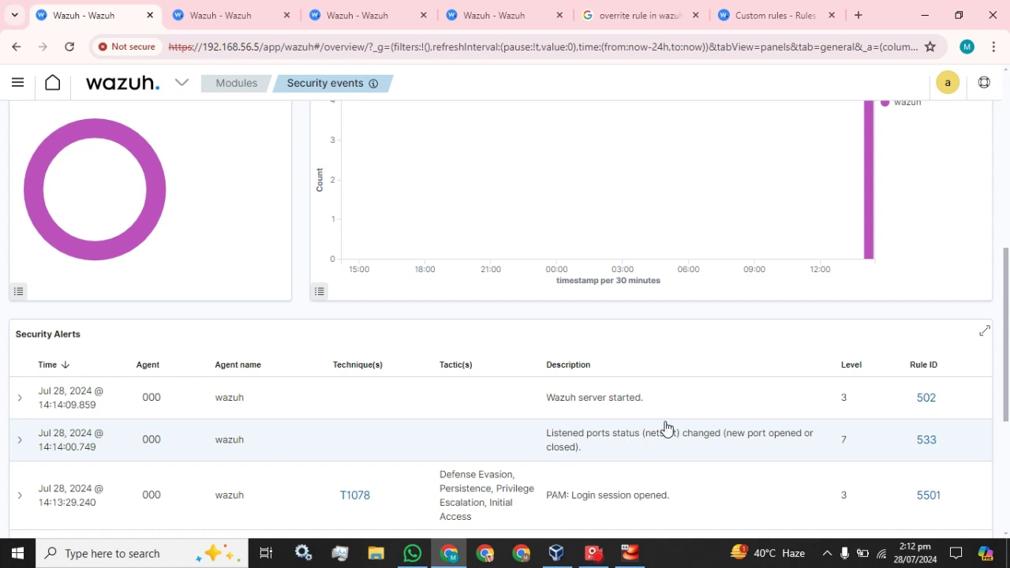
{"action": "left_click", "coordinate": [229, 14]}
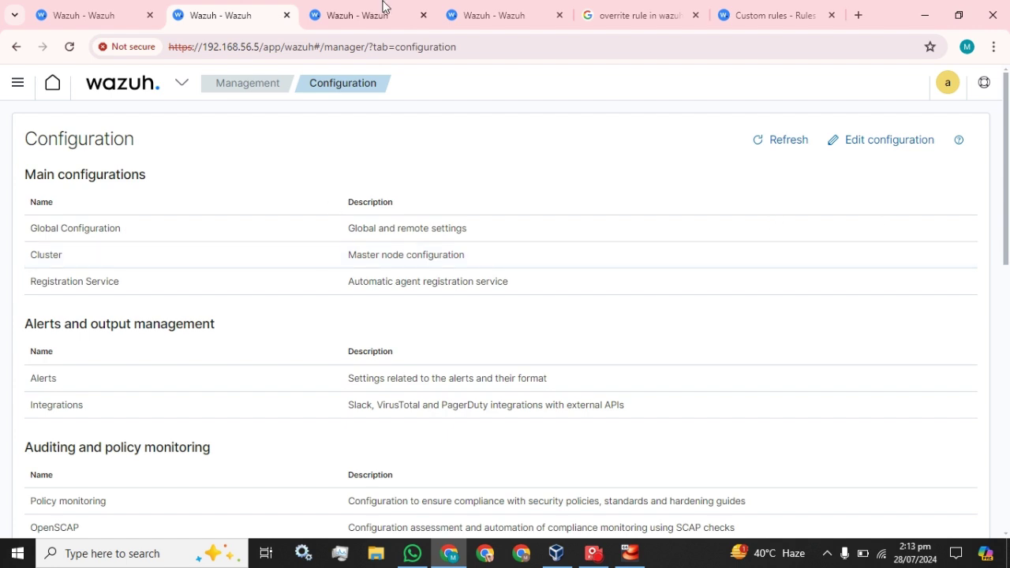
From the Wazuh overview tab, open Management > Rules through the main menu
{"action": "left_click", "coordinate": [349, 13]}
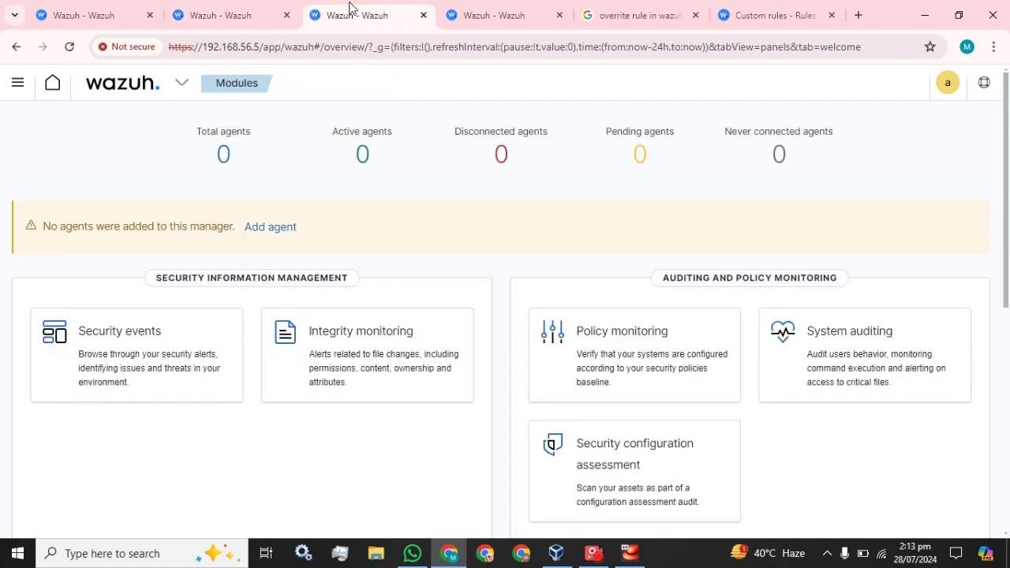
{"action": "left_click", "coordinate": [149, 92]}
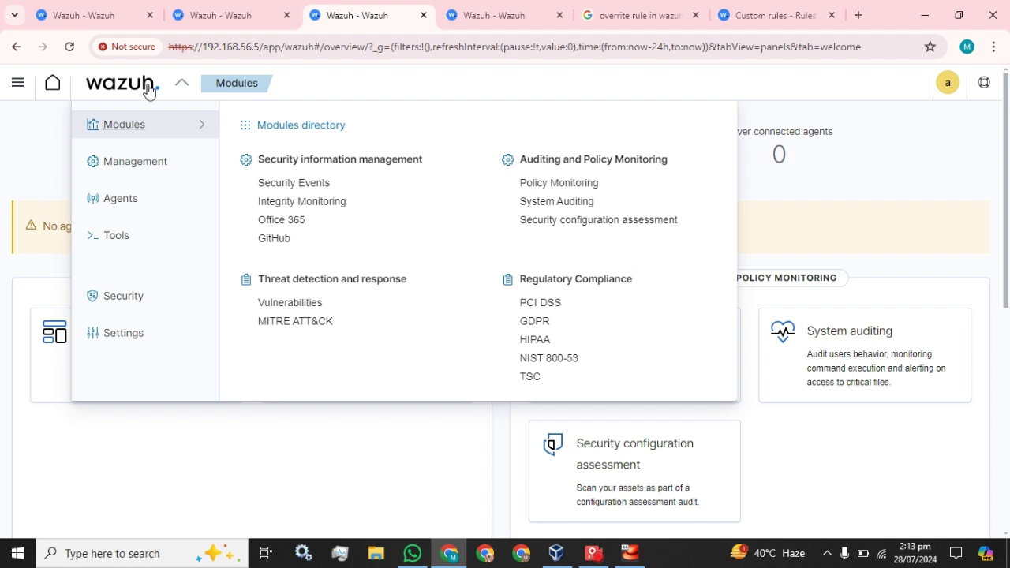
{"action": "left_click", "coordinate": [129, 161]}
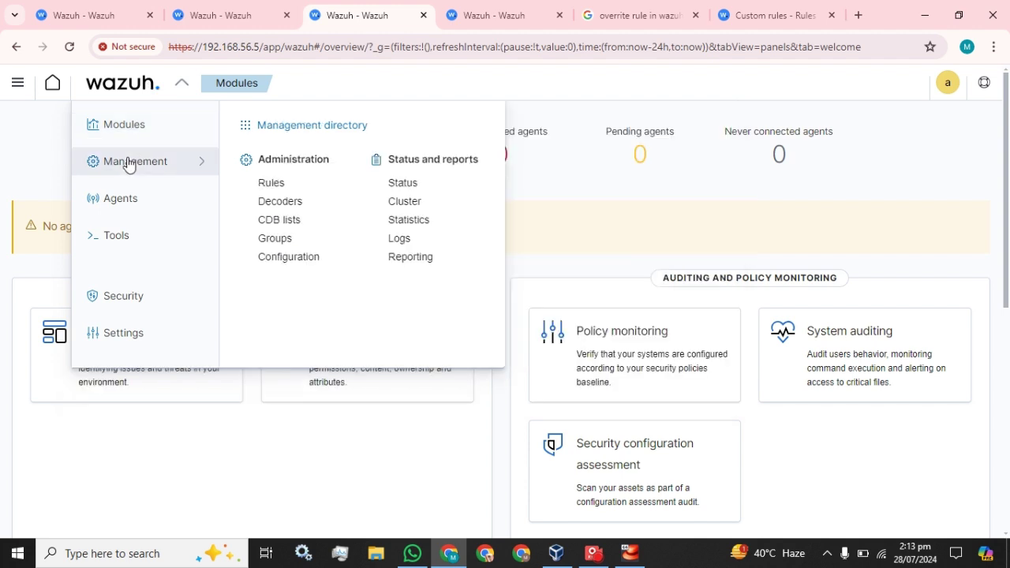
{"action": "left_click", "coordinate": [261, 184]}
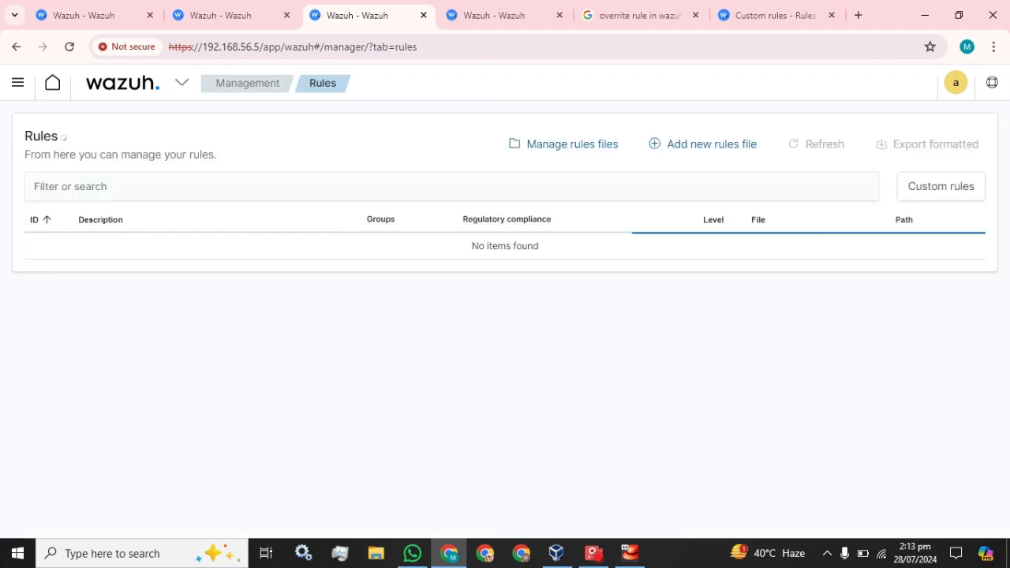
Check the other open tabs and open Management > Rules again from the modules overview tab
{"action": "left_click", "coordinate": [122, 12]}
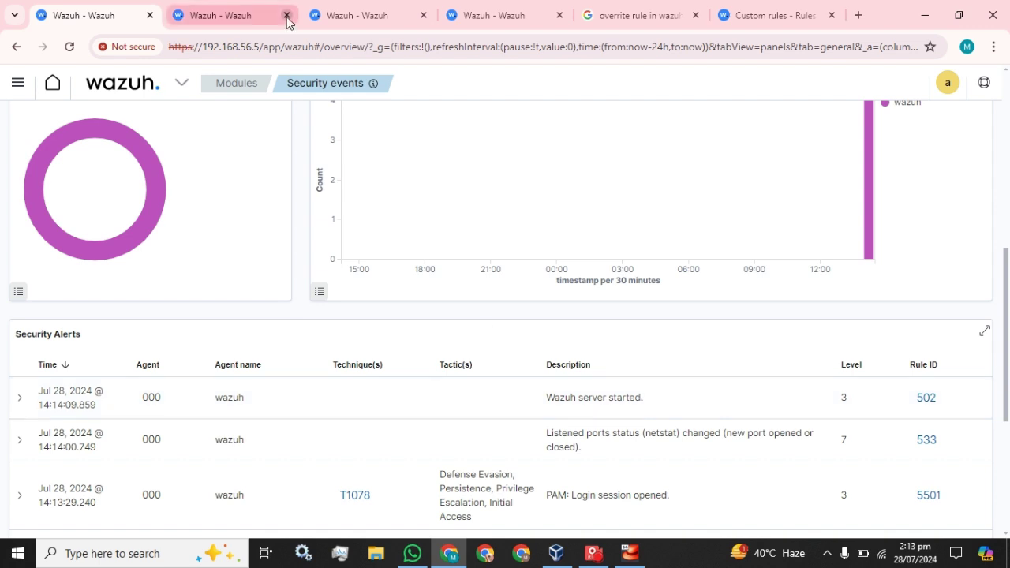
{"action": "left_click", "coordinate": [212, 8]}
{"action": "left_click", "coordinate": [374, 10]}
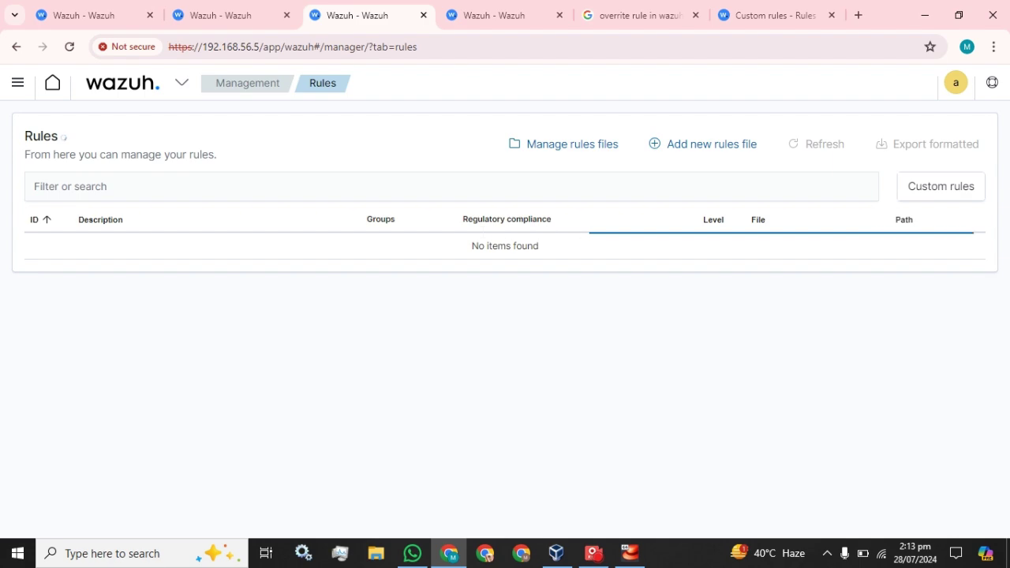
{"action": "left_click", "coordinate": [461, 9]}
{"action": "left_click", "coordinate": [139, 90]}
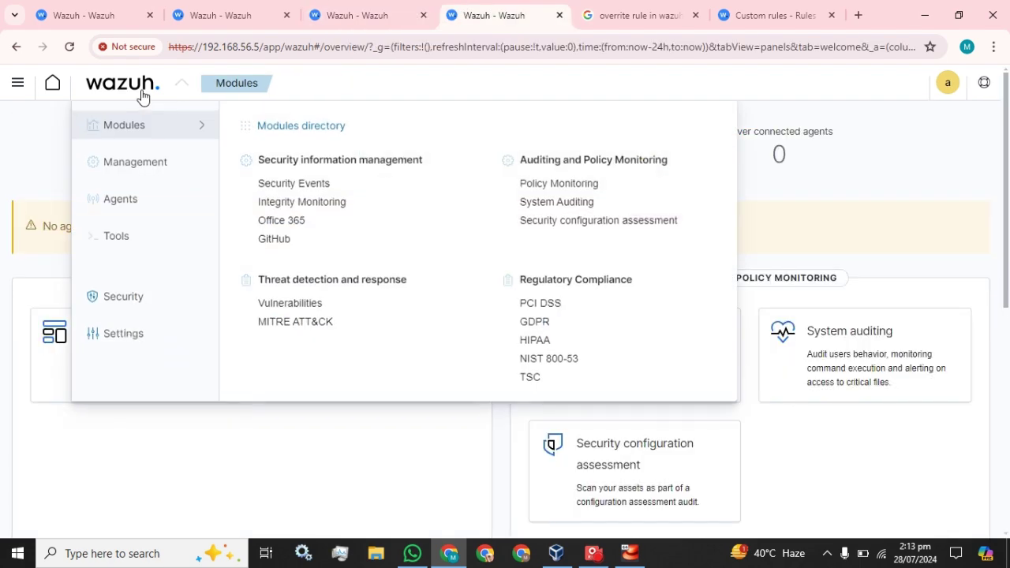
{"action": "mouse_move", "coordinate": [117, 172]}
{"action": "left_click", "coordinate": [270, 183]}
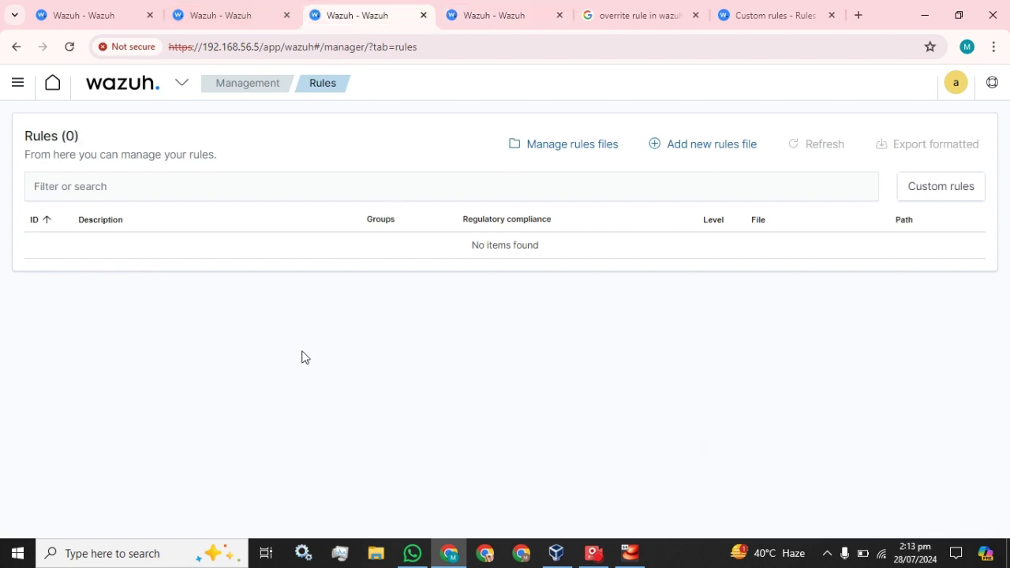
Reload the empty Rules page and switch to the tab listing all 4286 rules
{"action": "left_click", "coordinate": [69, 47]}
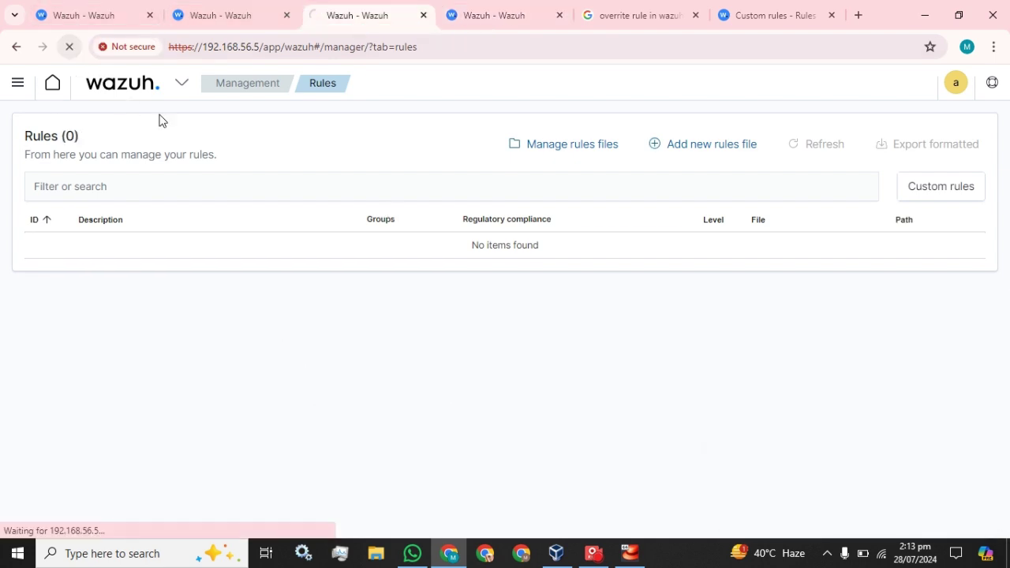
{"action": "left_click", "coordinate": [604, 11]}
{"action": "left_click", "coordinate": [513, 7]}
{"action": "left_click", "coordinate": [391, 10]}
{"action": "left_click", "coordinate": [474, 8]}
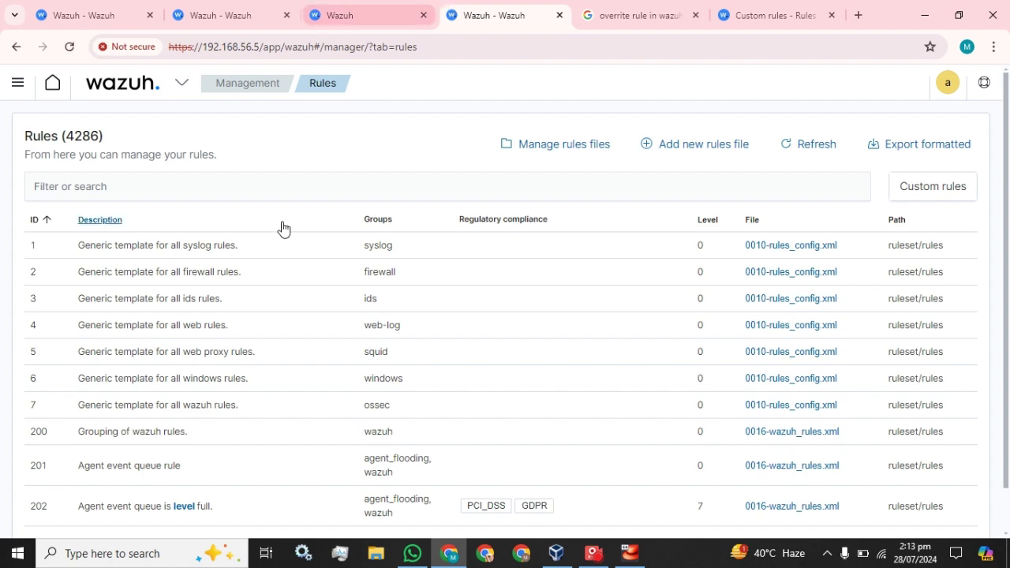
Filter the rules list by 'local' and scroll through the results
{"action": "left_click", "coordinate": [287, 194]}
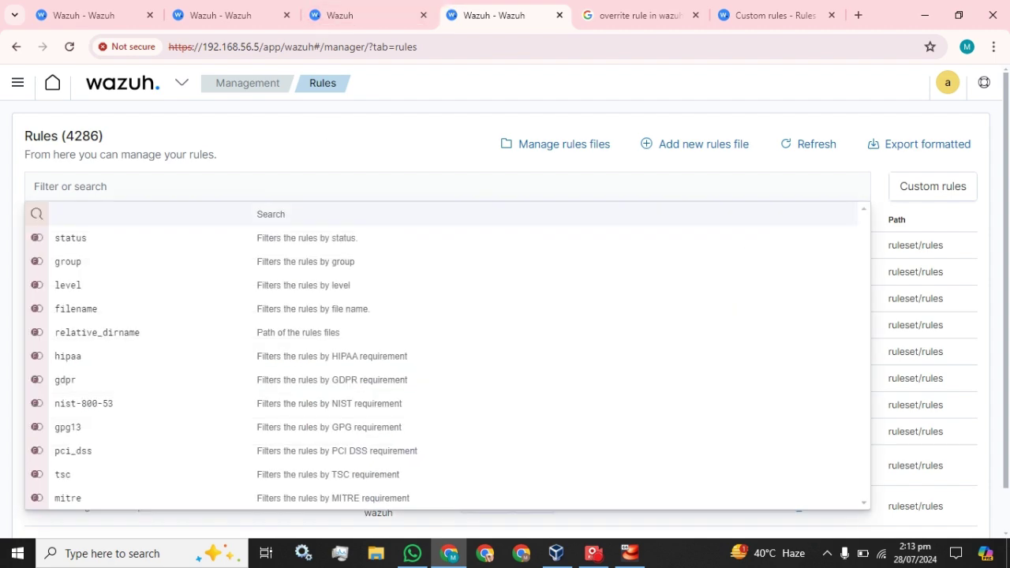
{"action": "type", "text": "local"}
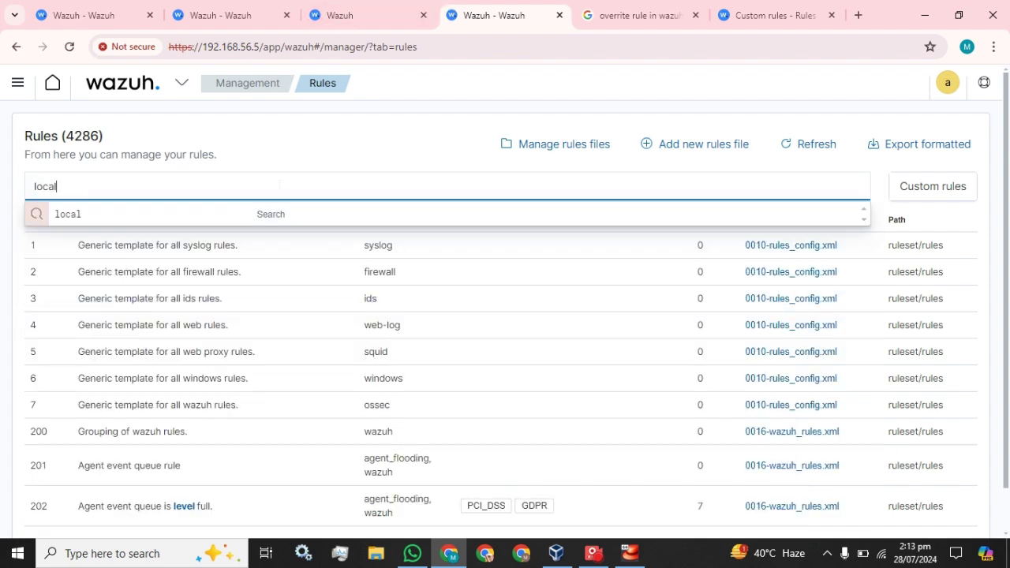
{"action": "key", "text": "Return"}
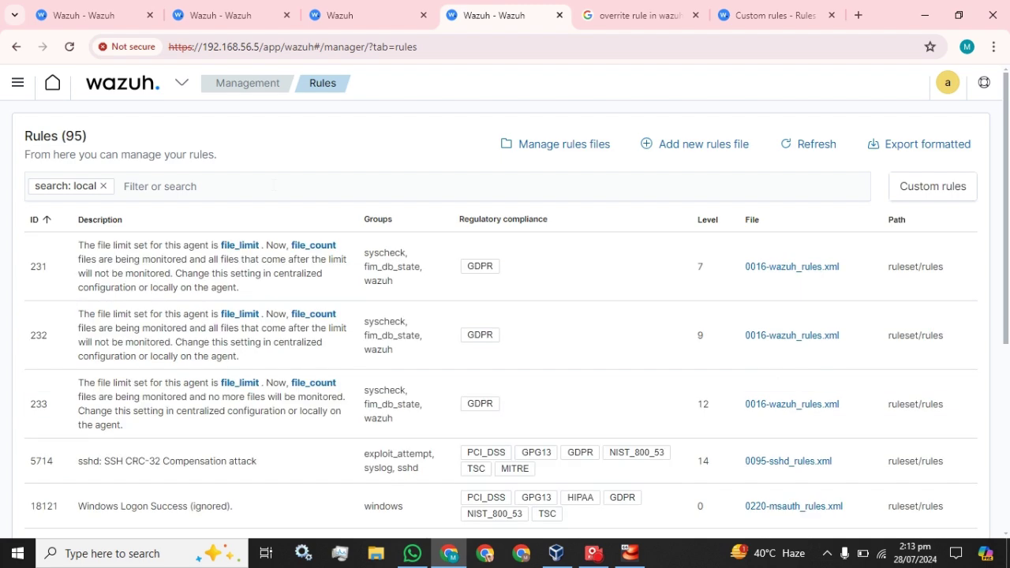
{"action": "scroll", "coordinate": [716, 343], "scroll_direction": "down", "scroll_amount": 4}
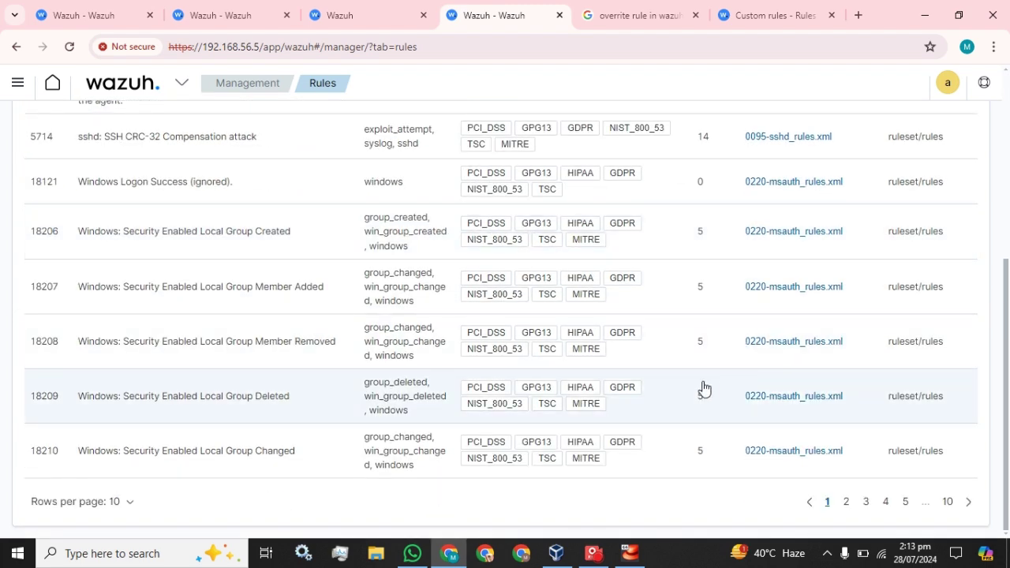
{"action": "scroll", "coordinate": [451, 360], "scroll_direction": "up", "scroll_amount": 4}
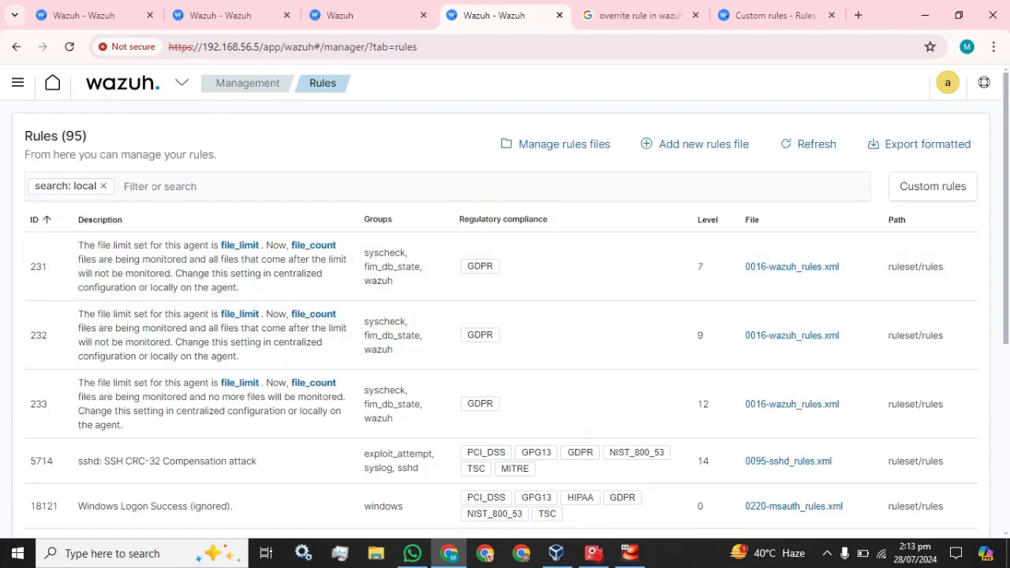
{"action": "scroll", "coordinate": [841, 476], "scroll_direction": "down", "scroll_amount": 4}
{"action": "scroll", "coordinate": [845, 513], "scroll_direction": "up", "scroll_amount": 1}
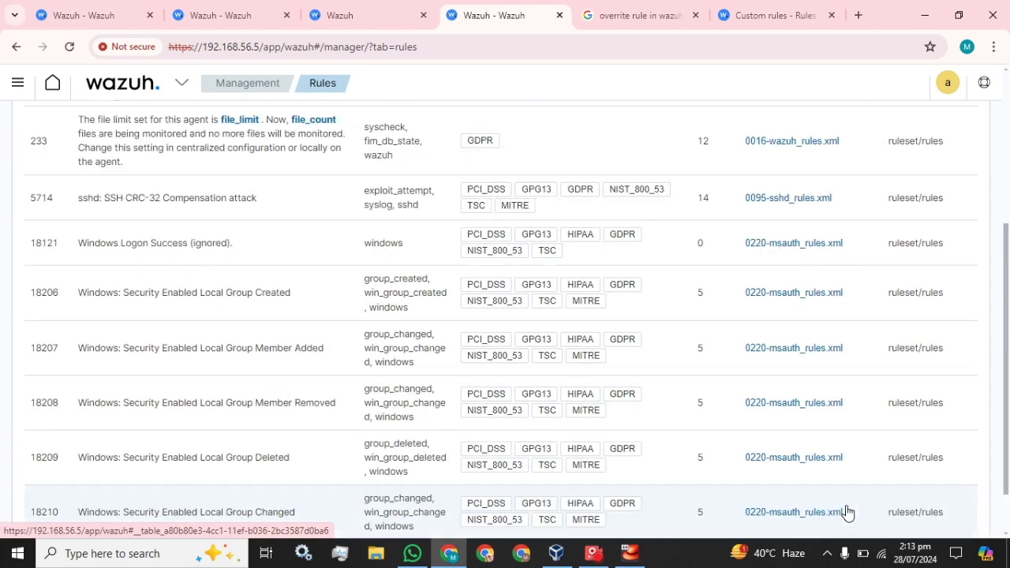
{"action": "scroll", "coordinate": [816, 265], "scroll_direction": "up", "scroll_amount": 3}
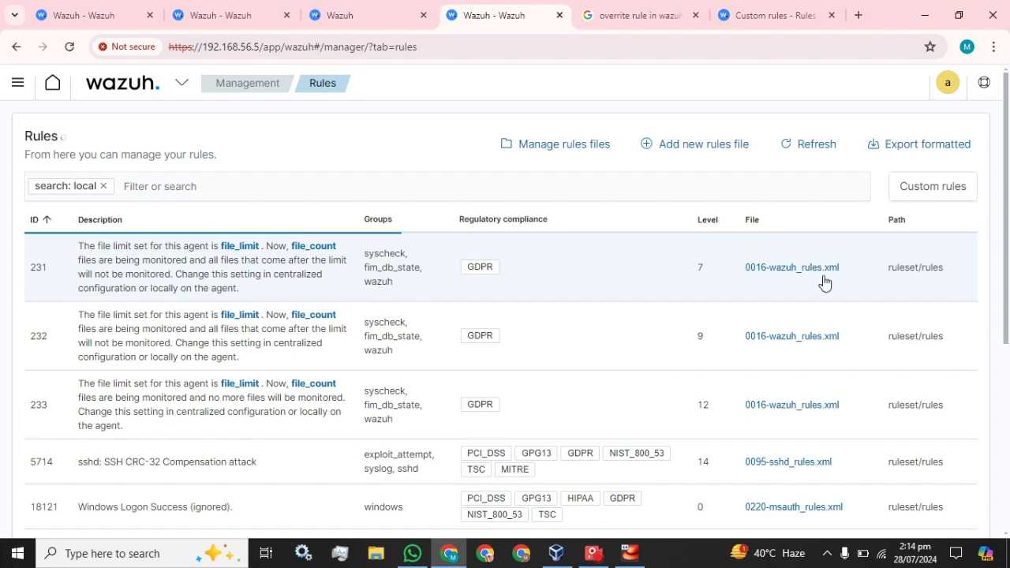
{"action": "scroll", "coordinate": [825, 284], "scroll_direction": "down", "scroll_amount": 1}
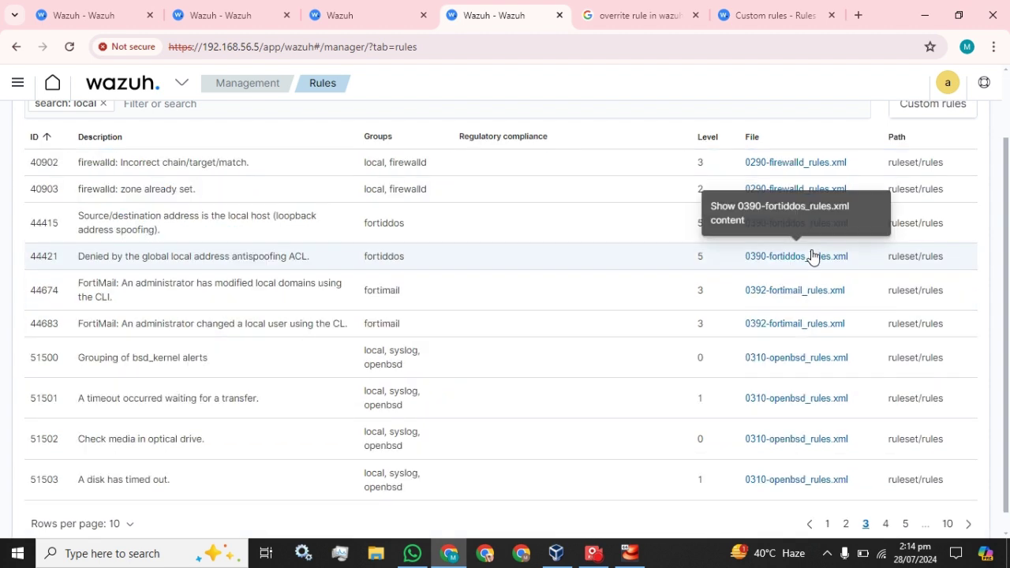
{"action": "scroll", "coordinate": [818, 451], "scroll_direction": "down", "scroll_amount": 1}
Page through the filtered results (pages 4, 5, 6, then last page 10) to custom rule 100001
{"action": "left_click", "coordinate": [890, 502]}
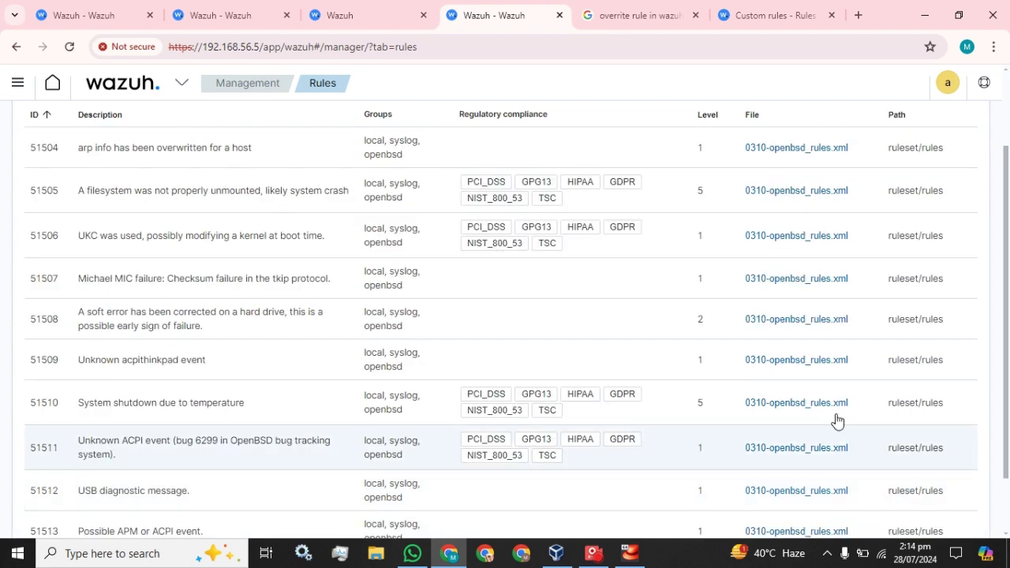
{"action": "scroll", "coordinate": [893, 480], "scroll_direction": "down", "scroll_amount": 2}
{"action": "left_click", "coordinate": [888, 508]}
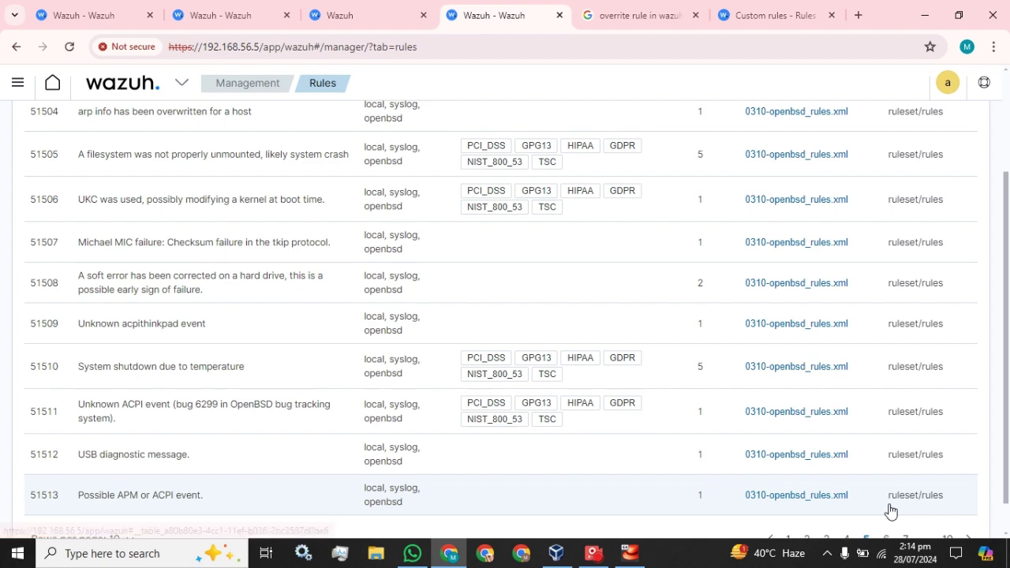
{"action": "scroll", "coordinate": [877, 390], "scroll_direction": "down", "scroll_amount": 1}
{"action": "left_click", "coordinate": [888, 503]}
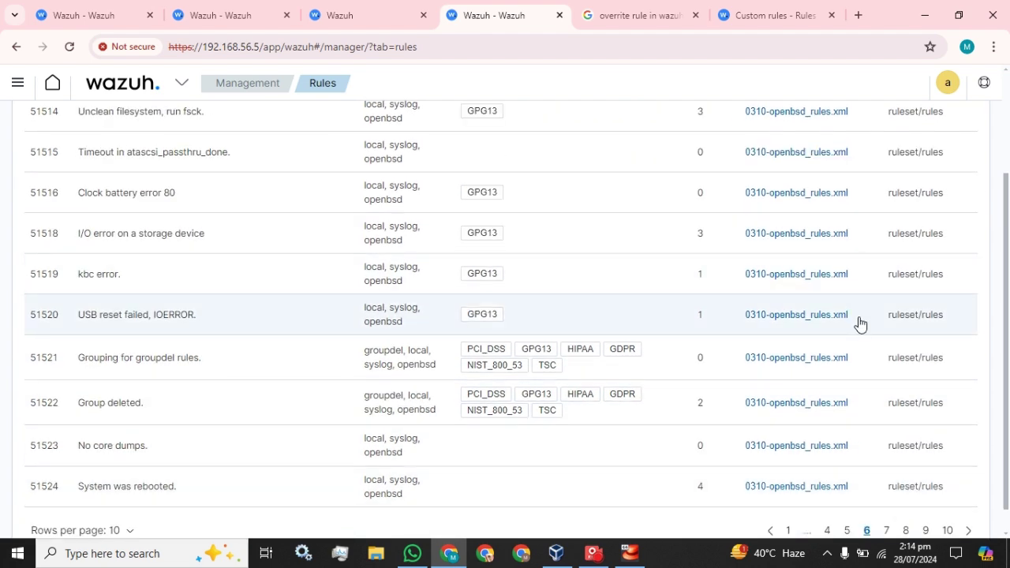
{"action": "scroll", "coordinate": [857, 324], "scroll_direction": "down", "scroll_amount": 1}
{"action": "left_click", "coordinate": [949, 504]}
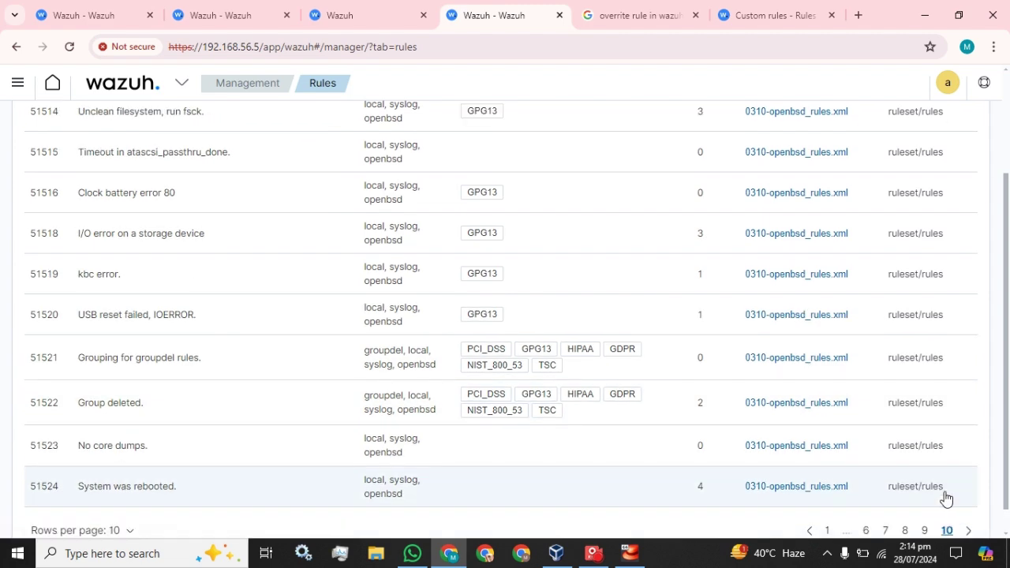
{"action": "scroll", "coordinate": [844, 387], "scroll_direction": "down", "scroll_amount": 1}
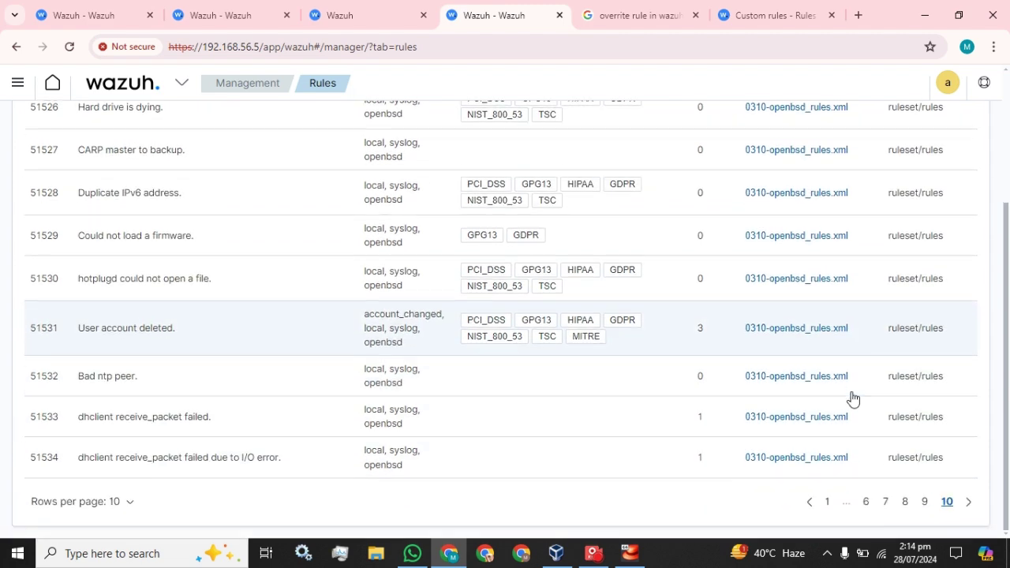
{"action": "scroll", "coordinate": [850, 399], "scroll_direction": "up", "scroll_amount": 3}
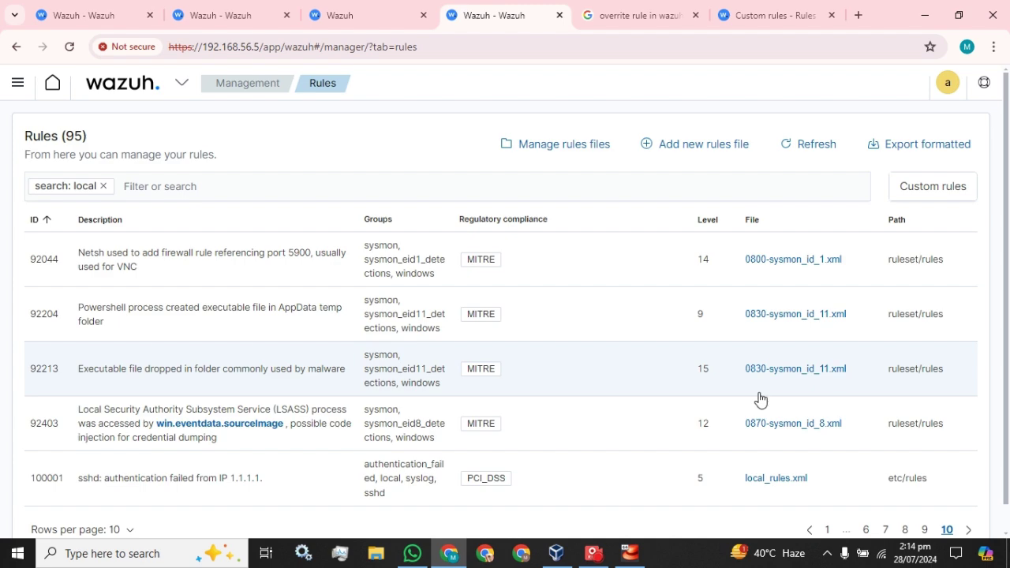
Go to the tab with the unfiltered list of 4286 rules and start a new search there
{"action": "left_click", "coordinate": [189, 6]}
{"action": "left_click", "coordinate": [91, 9]}
{"action": "left_click", "coordinate": [383, 8]}
{"action": "left_click", "coordinate": [544, 8]}
{"action": "left_click", "coordinate": [355, 11]}
{"action": "left_click", "coordinate": [168, 186]}
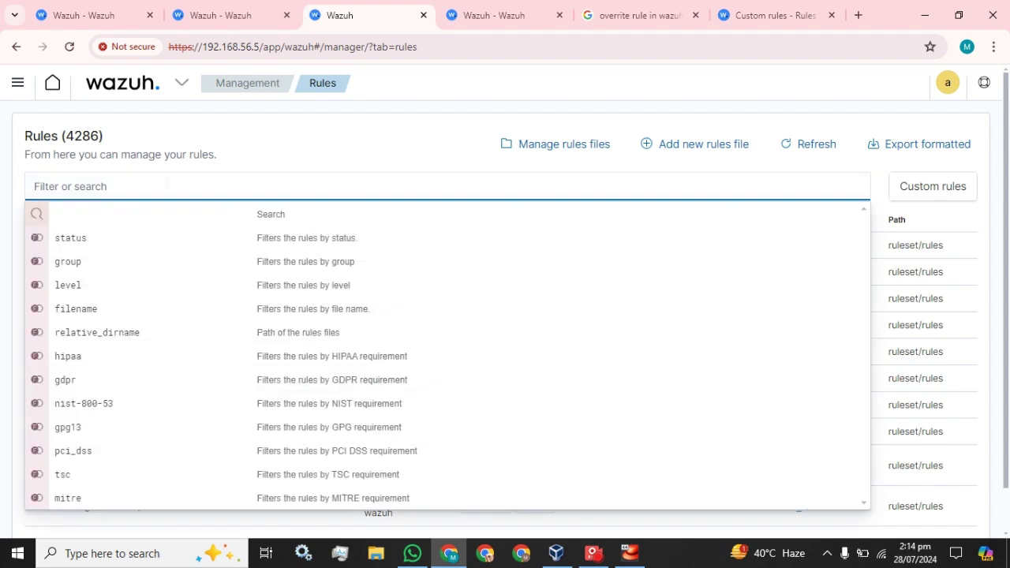
Search the rules for 502 and open 0015-ossec_rules.xml, the file containing it
{"action": "type", "text": "502"}
{"action": "key", "text": "Return"}
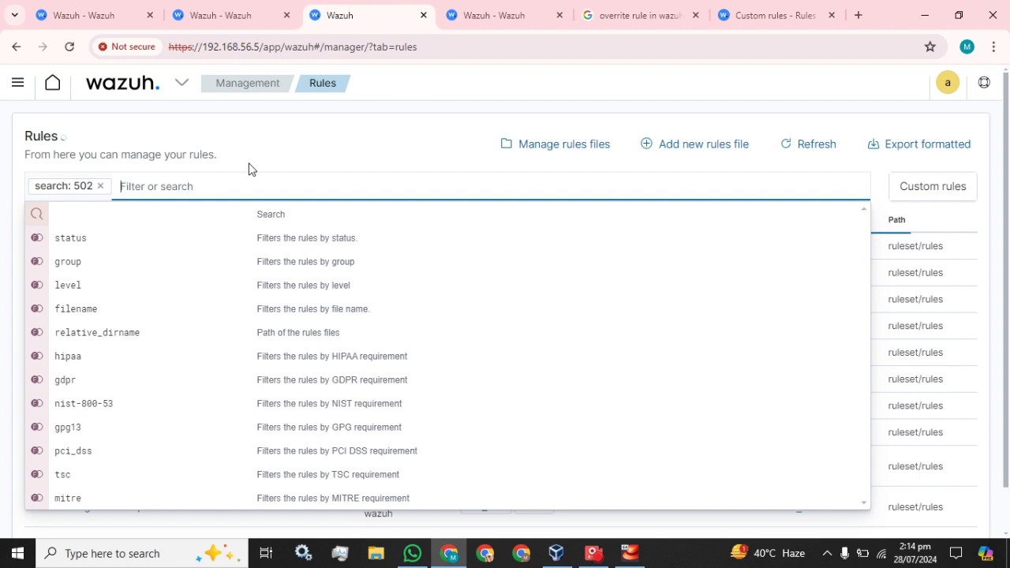
{"action": "left_click", "coordinate": [277, 149]}
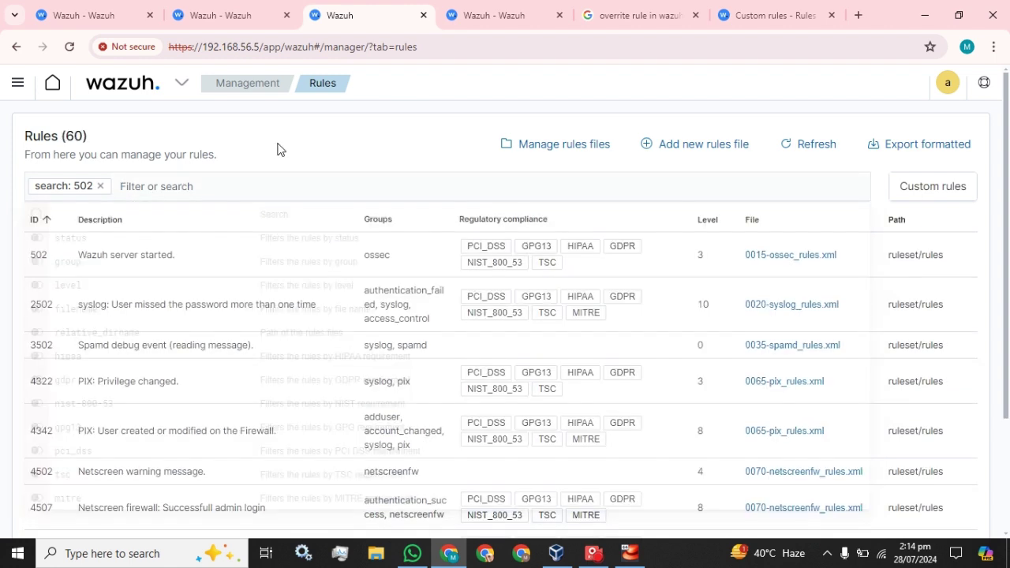
{"action": "left_click", "coordinate": [804, 256]}
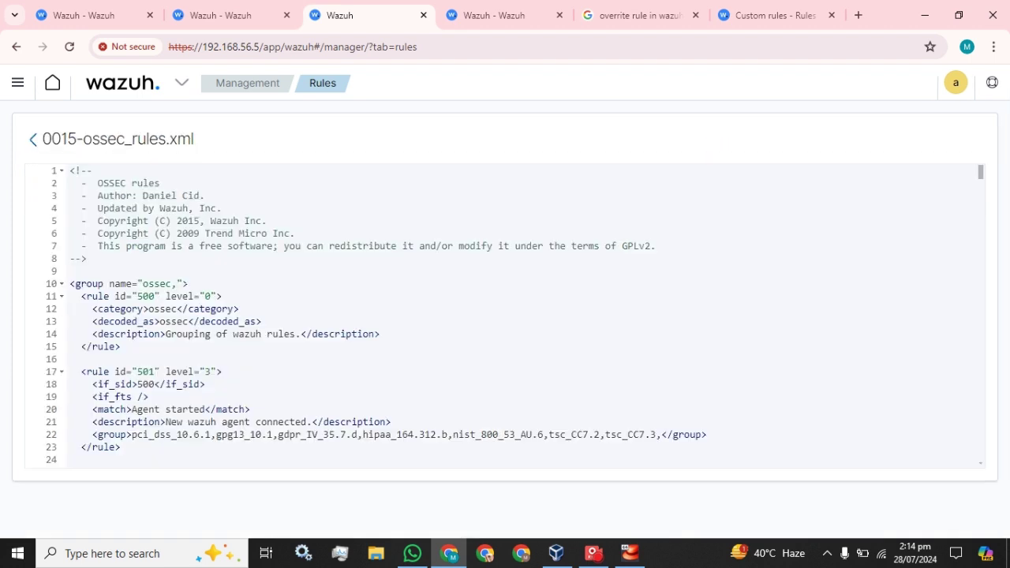
Scroll the 0015-ossec_rules.xml view to rule 502, then return to the Custom rules documentation
{"action": "scroll", "coordinate": [505, 316], "scroll_direction": "down", "scroll_amount": 2}
{"action": "scroll", "coordinate": [505, 316], "scroll_direction": "up", "scroll_amount": 2}
{"action": "scroll", "coordinate": [505, 315], "scroll_direction": "down", "scroll_amount": 3}
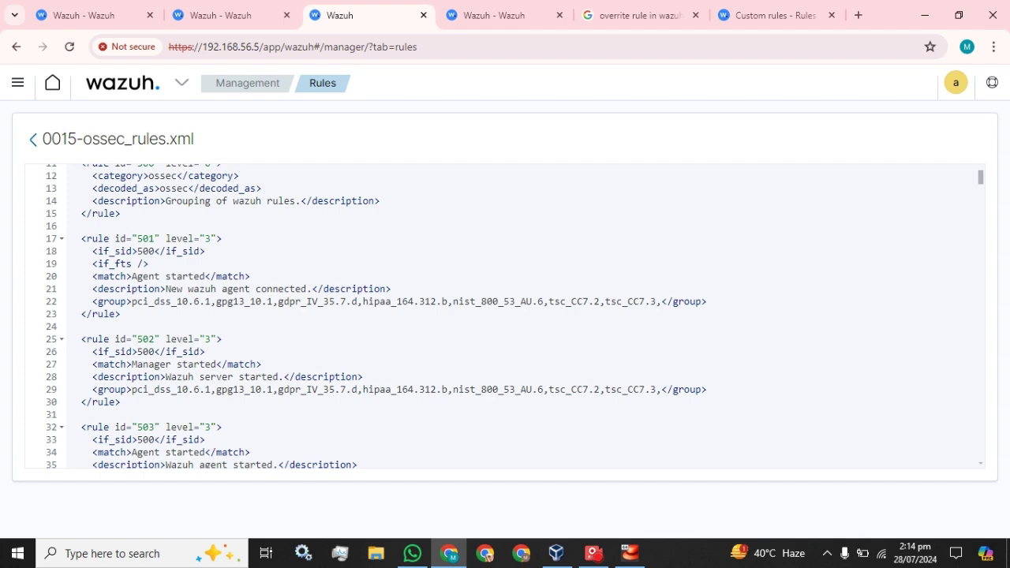
{"action": "scroll", "coordinate": [505, 316], "scroll_direction": "down", "scroll_amount": 1}
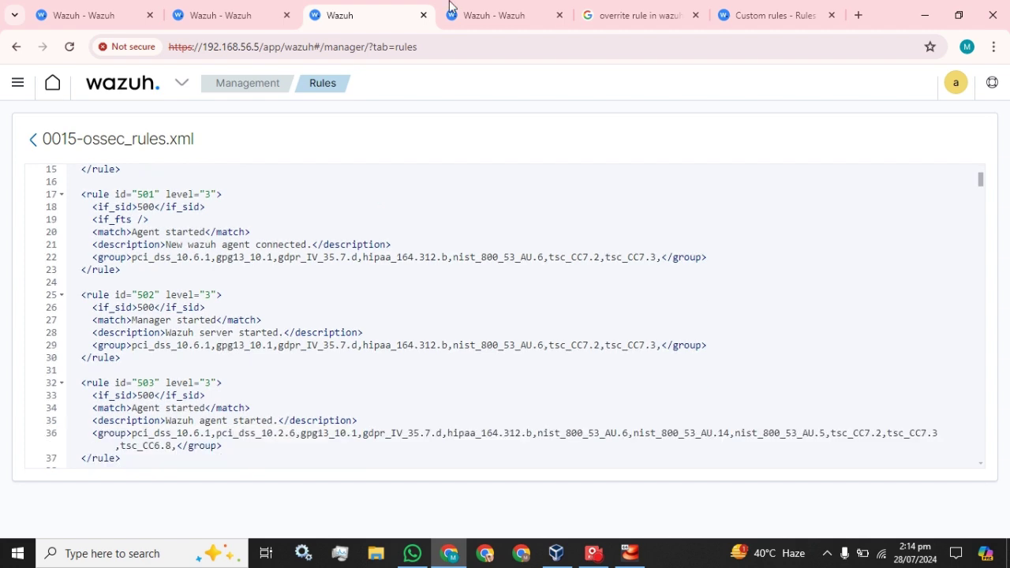
{"action": "left_click", "coordinate": [493, 15]}
{"action": "left_click", "coordinate": [769, 15]}
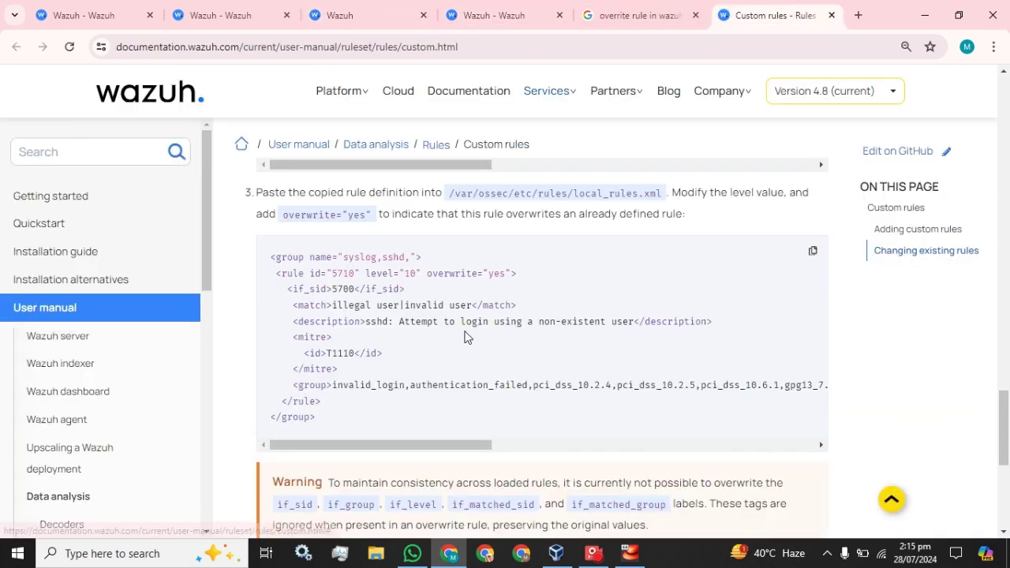
Read the 'Changing existing rules' steps, selecting local_rules.xml in step 3, then return to the Configuration tab
{"action": "scroll", "coordinate": [464, 338], "scroll_direction": "up", "scroll_amount": 2}
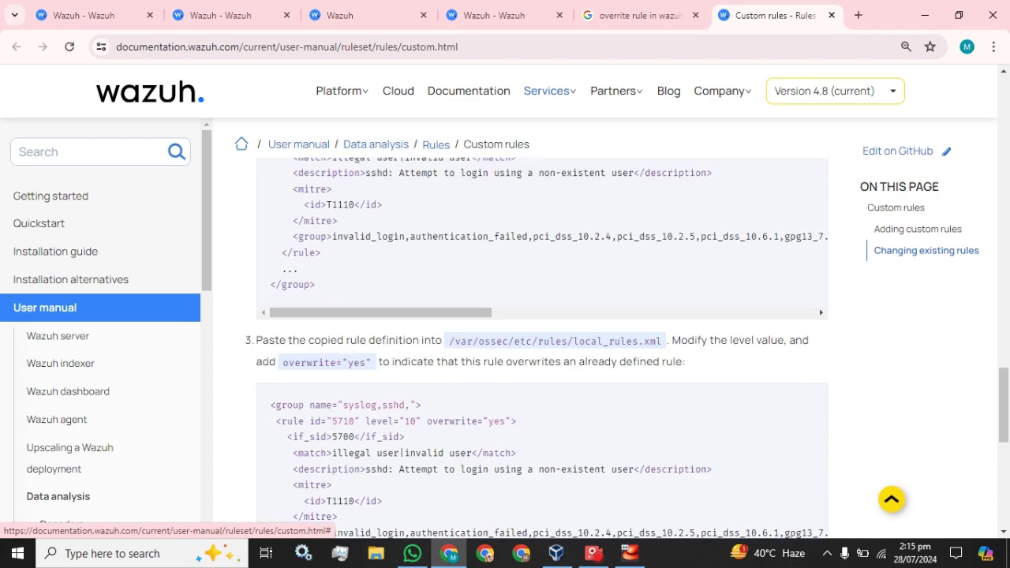
{"action": "scroll", "coordinate": [300, 341], "scroll_direction": "up", "scroll_amount": 4}
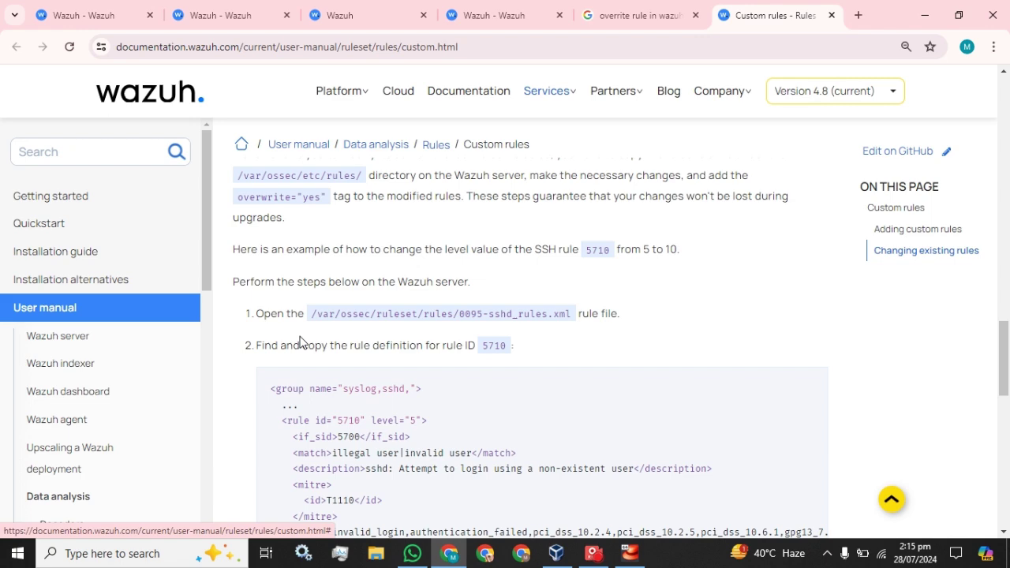
{"action": "scroll", "coordinate": [300, 341], "scroll_direction": "up", "scroll_amount": 2}
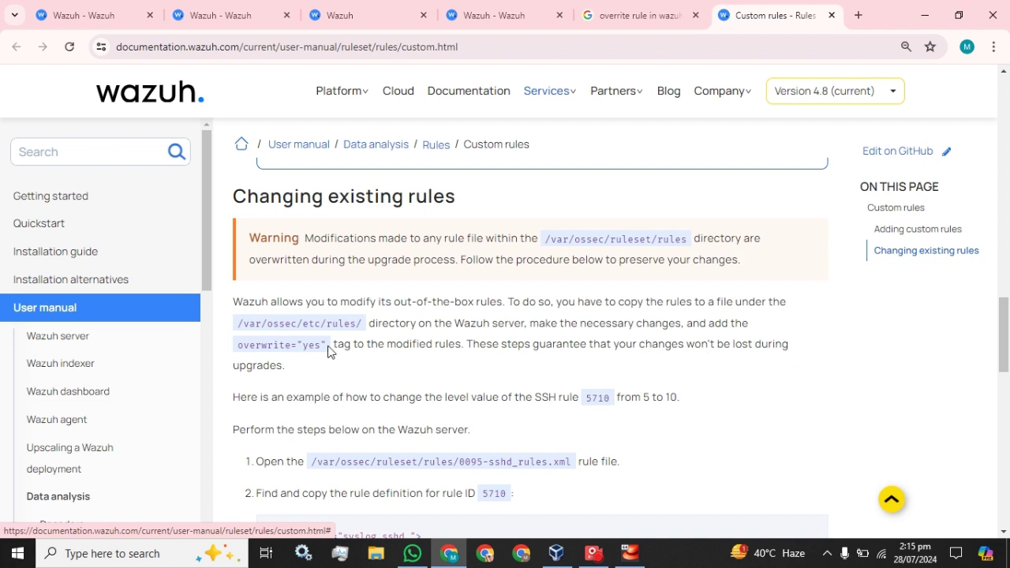
{"action": "scroll", "coordinate": [351, 357], "scroll_direction": "down", "scroll_amount": 2}
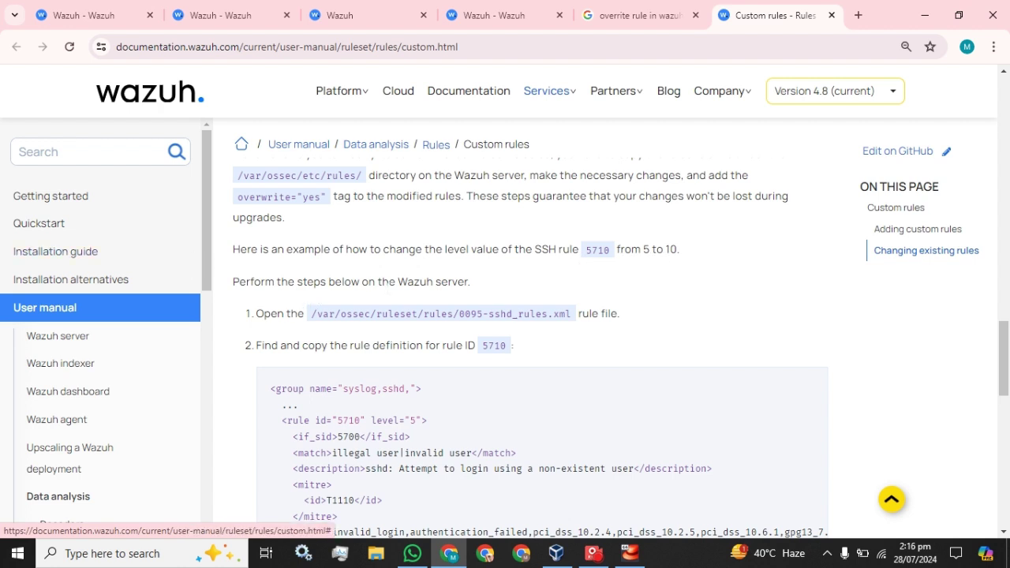
{"action": "scroll", "coordinate": [494, 300], "scroll_direction": "down", "scroll_amount": 2}
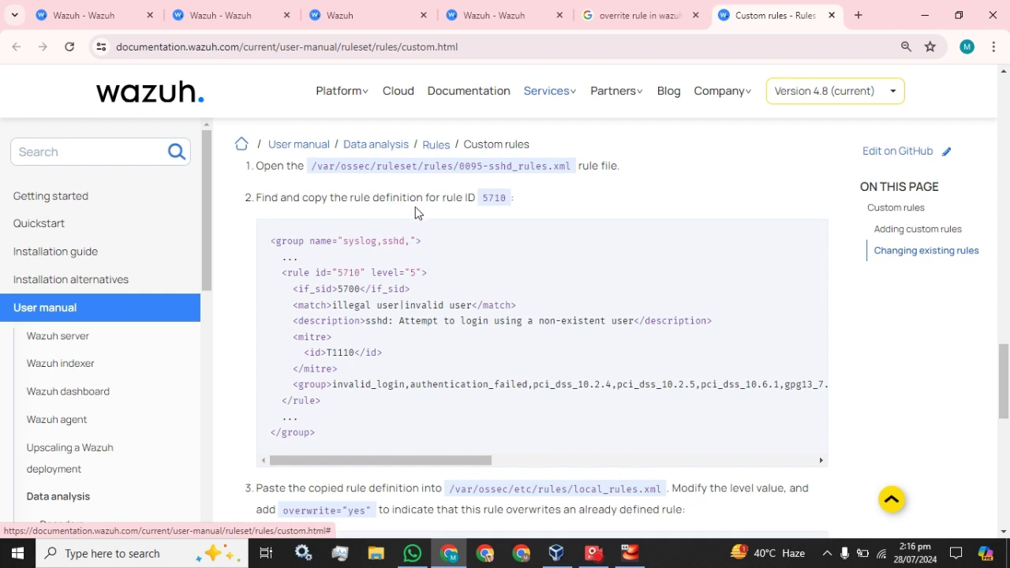
{"action": "scroll", "coordinate": [458, 233], "scroll_direction": "up", "scroll_amount": 1}
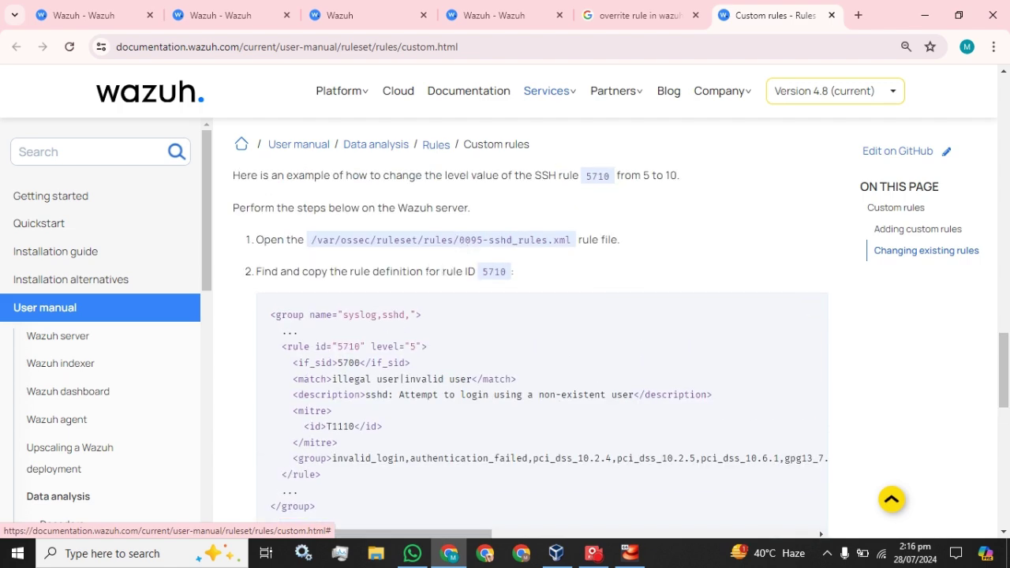
{"action": "scroll", "coordinate": [521, 347], "scroll_direction": "down", "scroll_amount": 4}
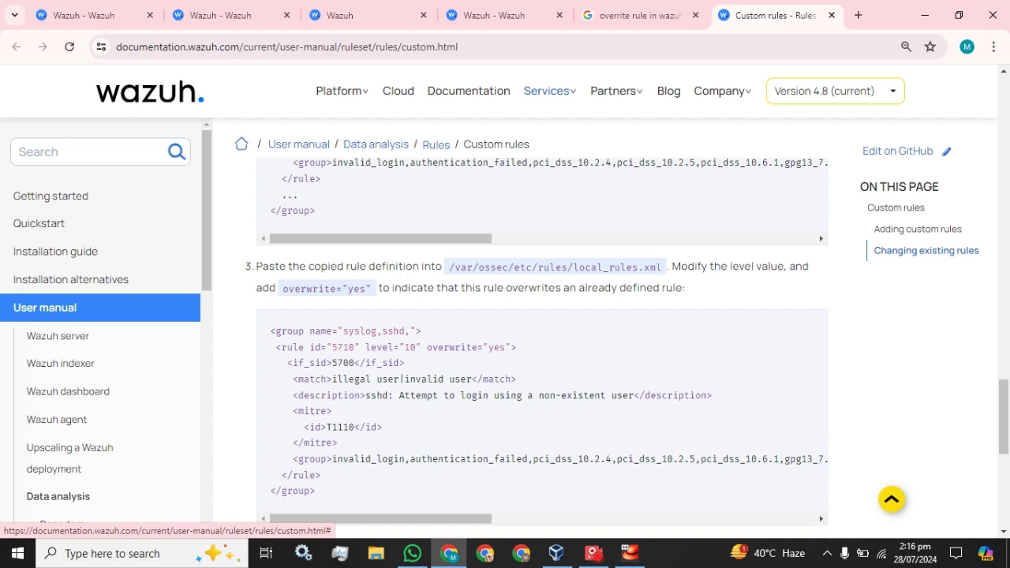
{"action": "left_click_drag", "start_coordinate": [662, 268], "coordinate": [577, 268]}
{"action": "key", "text": "ctrl+c"}
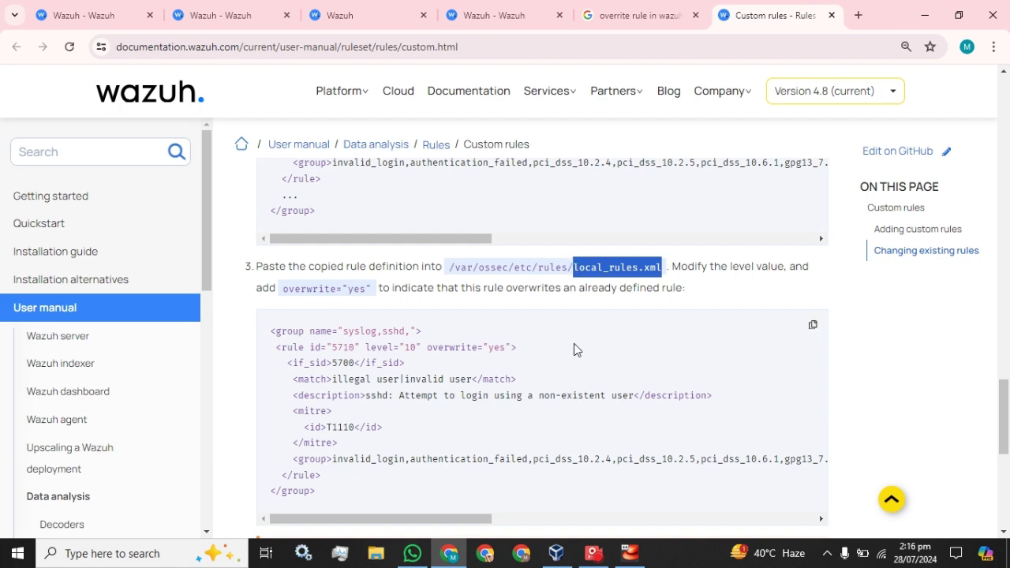
{"action": "left_click", "coordinate": [254, 9]}
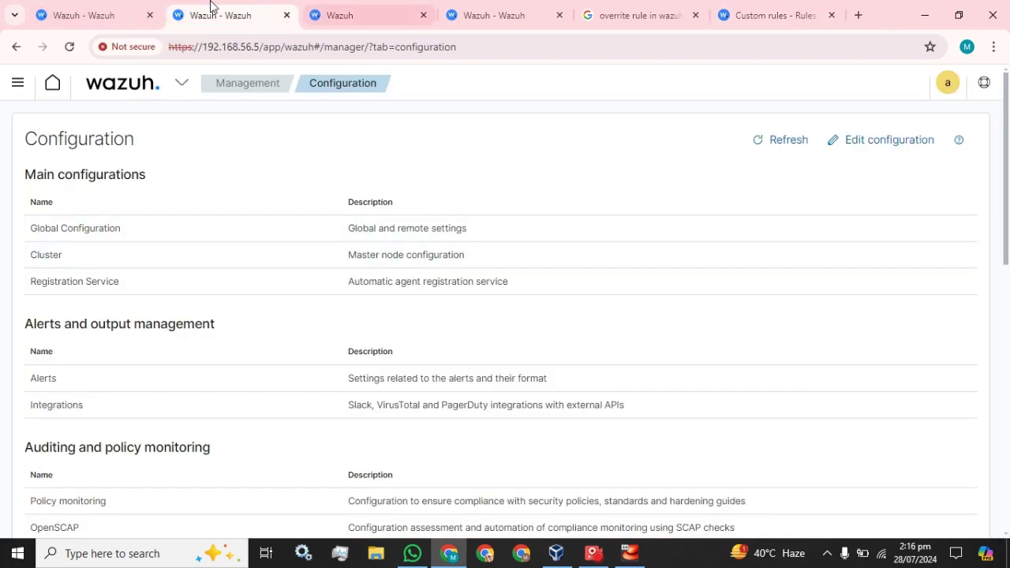
Replace the 'local' rules filter with a local_rules.xml search and open local_rules.xml containing rule 100001
{"action": "left_click", "coordinate": [354, 8]}
{"action": "left_click", "coordinate": [466, 9]}
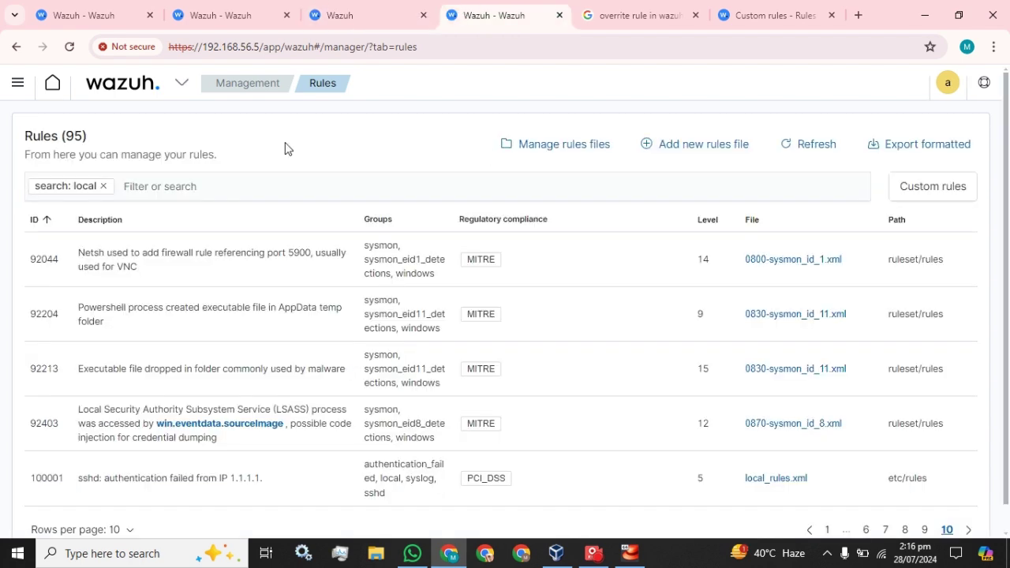
{"action": "left_click", "coordinate": [104, 187]}
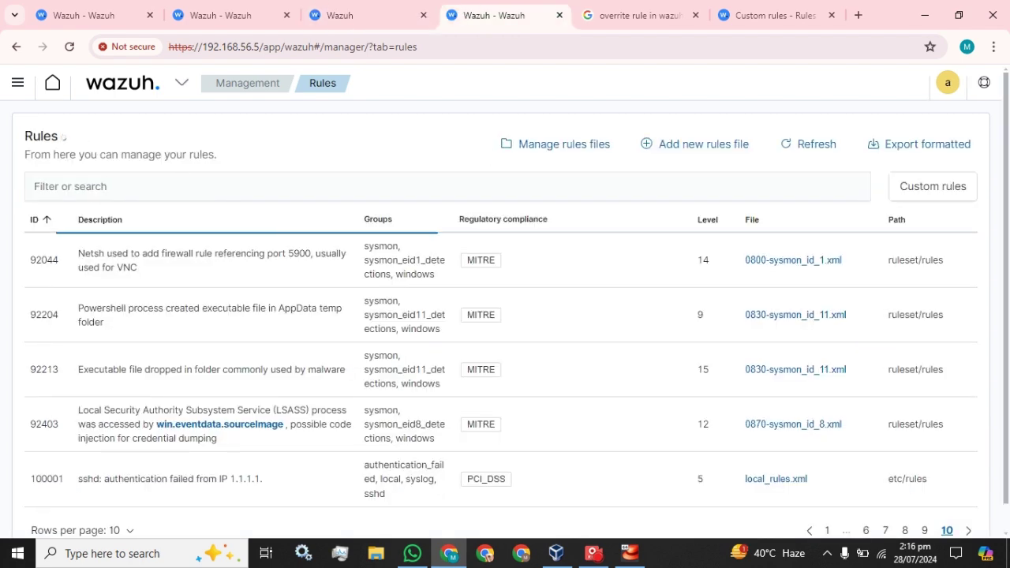
{"action": "key", "text": "ctrl+v"}
{"action": "key", "text": "Return"}
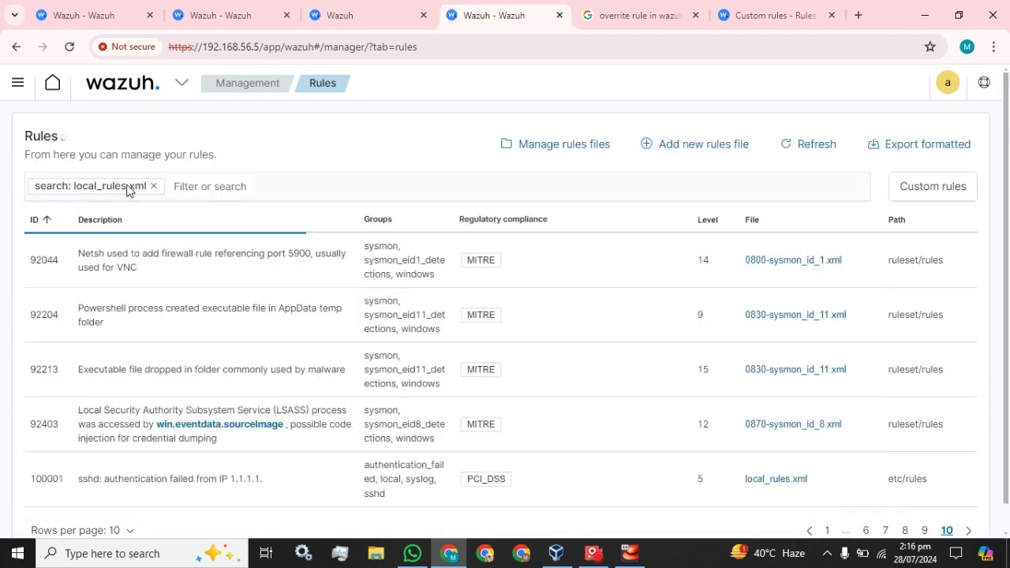
{"action": "left_click", "coordinate": [402, 168]}
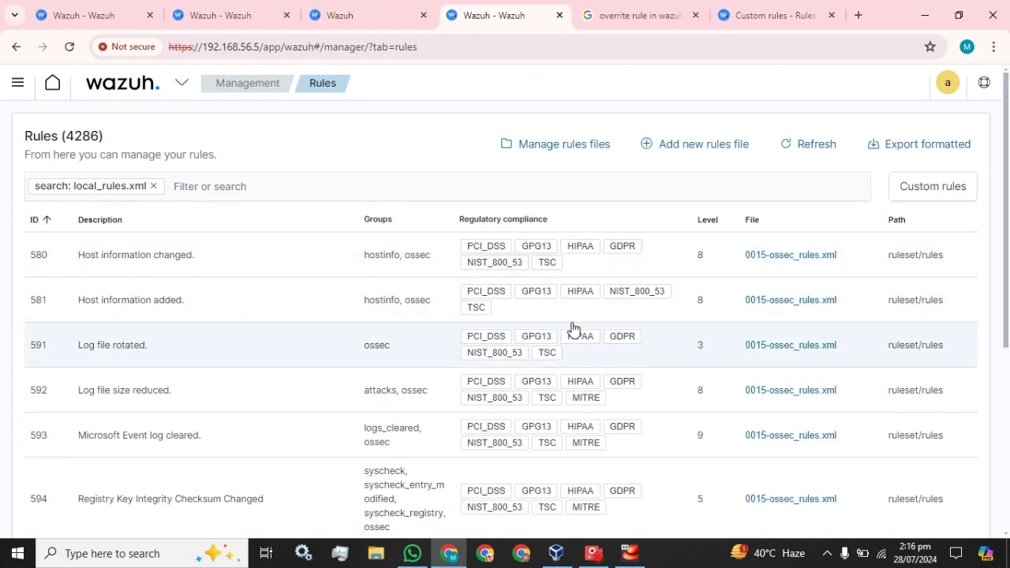
{"action": "scroll", "coordinate": [638, 343], "scroll_direction": "down", "scroll_amount": 5}
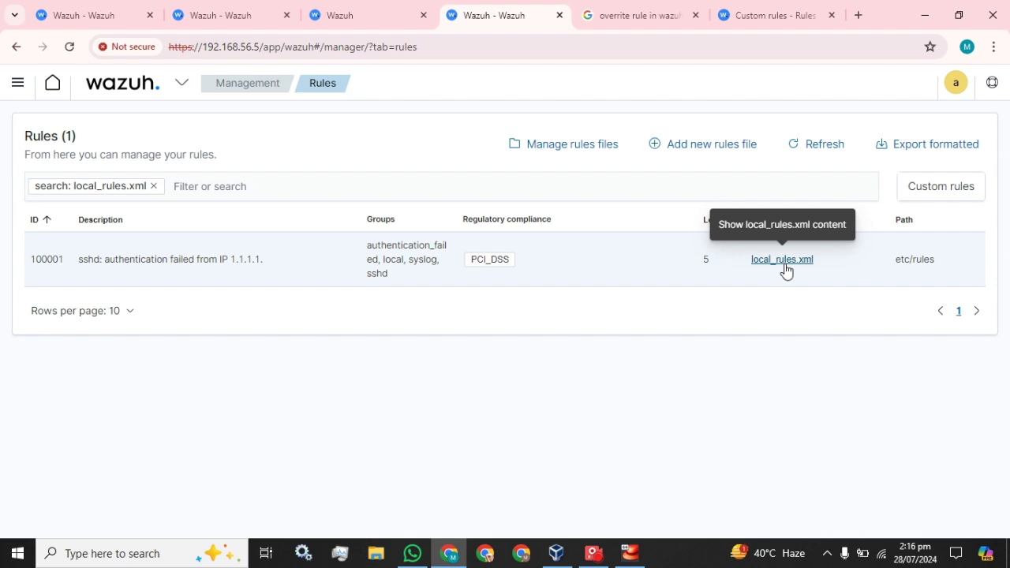
{"action": "left_click", "coordinate": [782, 259]}
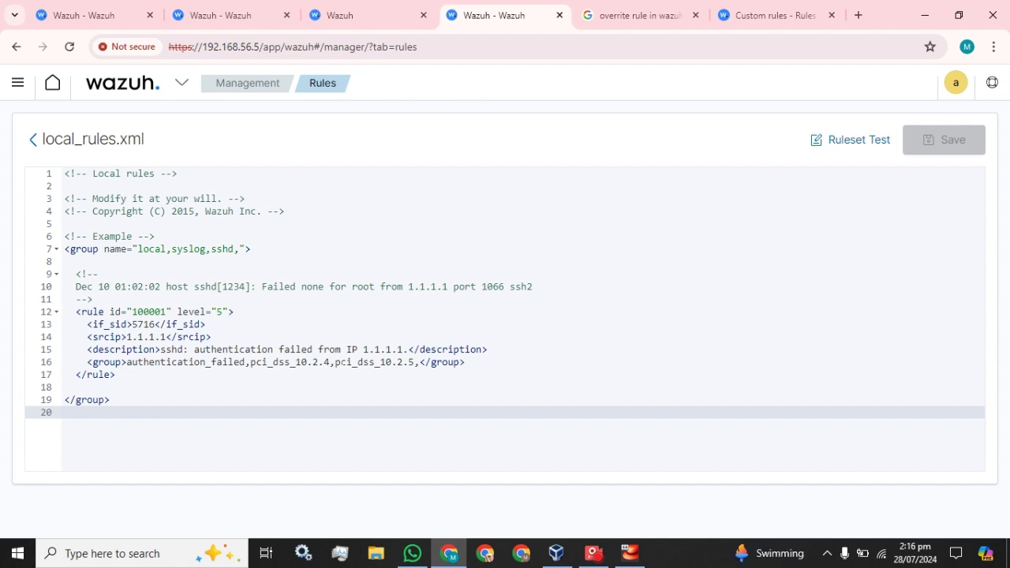
{"action": "left_click", "coordinate": [323, 13]}
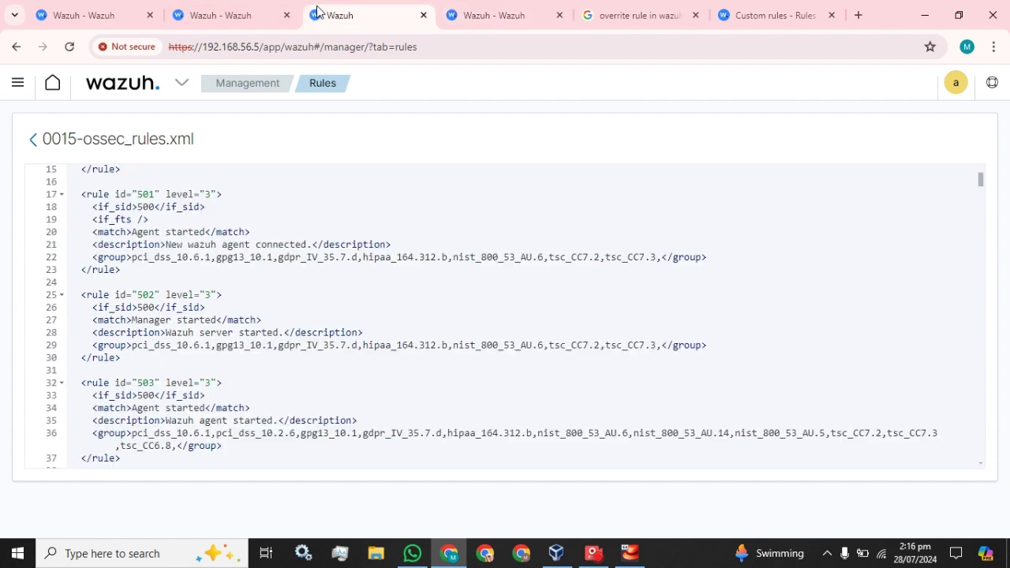
{"action": "left_click", "coordinate": [229, 10]}
{"action": "left_click", "coordinate": [347, 11]}
{"action": "left_click", "coordinate": [499, 15]}
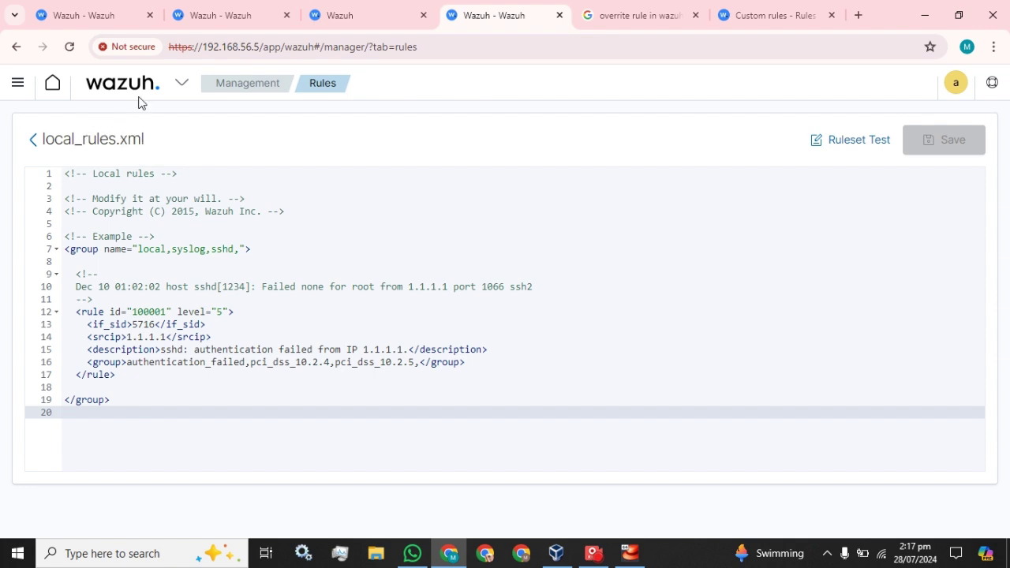
Copy the ossec group opening line from 0015-ossec_rules.xml onto line 21 of local_rules.xml
{"action": "left_click", "coordinate": [111, 400]}
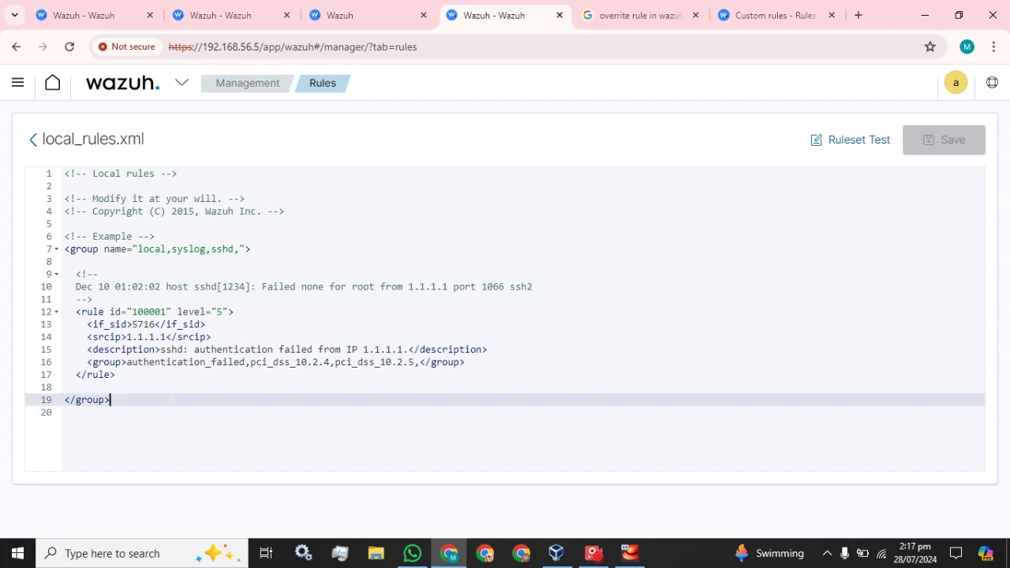
{"action": "key", "text": "Return"}
{"action": "key", "text": "Return"}
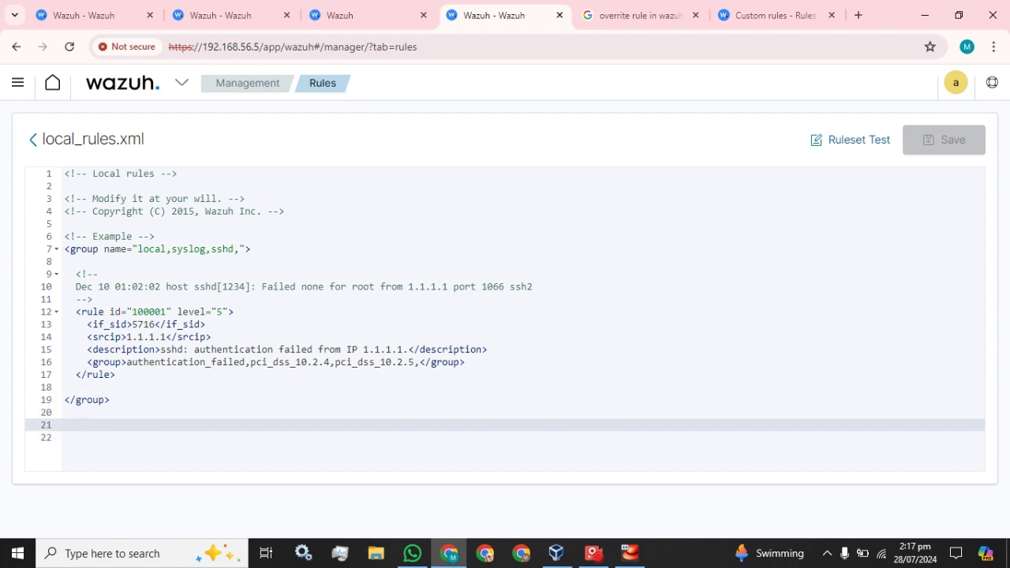
{"action": "left_click", "coordinate": [341, 12]}
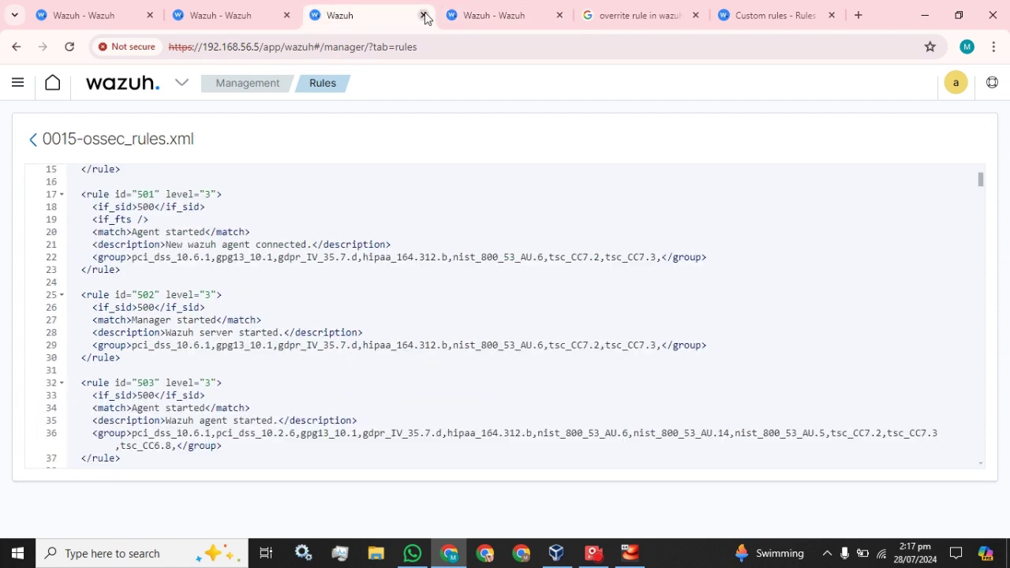
{"action": "scroll", "coordinate": [505, 316], "scroll_direction": "up", "scroll_amount": 2}
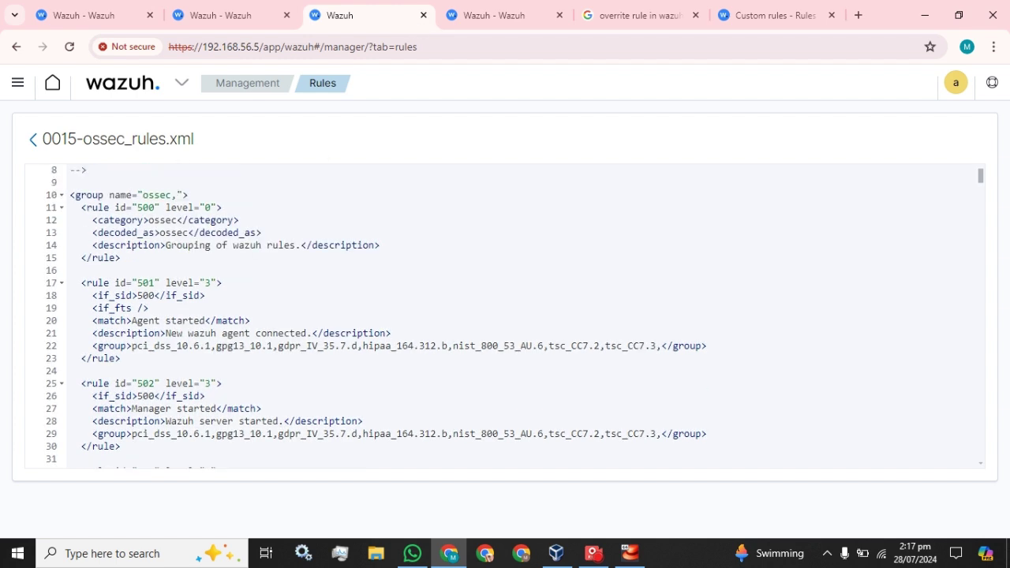
{"action": "scroll", "coordinate": [505, 316], "scroll_direction": "up", "scroll_amount": 1}
{"action": "left_click_drag", "start_coordinate": [189, 239], "coordinate": [70, 239]}
{"action": "key", "text": "ctrl+c"}
{"action": "left_click", "coordinate": [505, 15]}
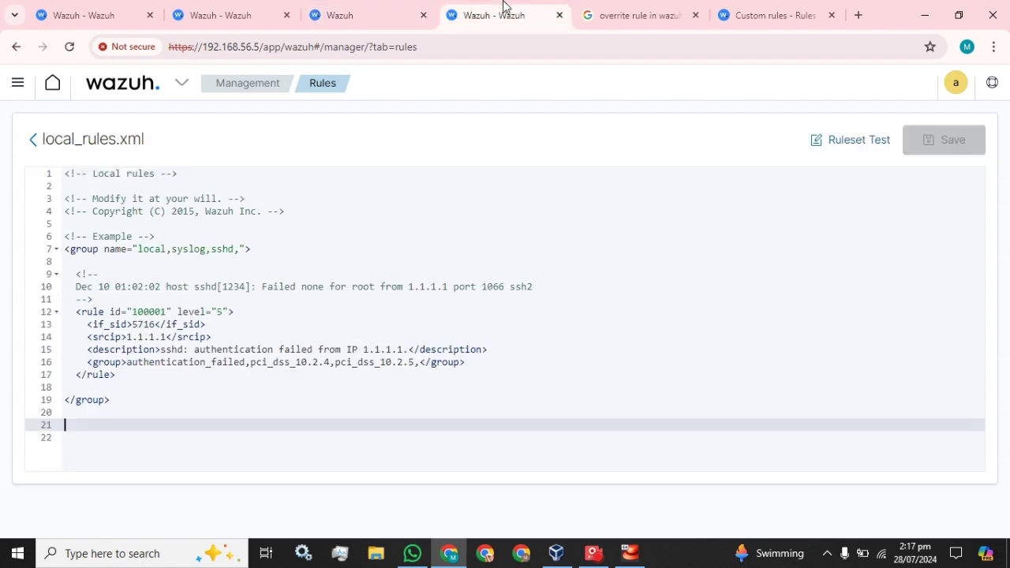
{"action": "key", "text": "ctrl+v"}
{"action": "key", "text": "Return"}
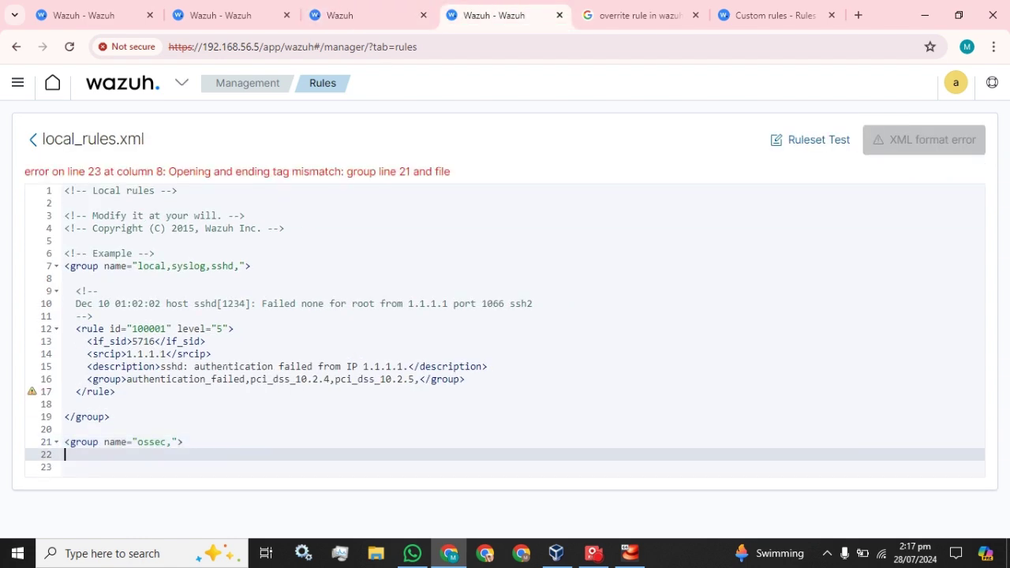
Paste rule 502's full definition from 0015-ossec_rules.xml under the new ossec group
{"action": "left_click", "coordinate": [320, 11]}
{"action": "scroll", "coordinate": [180, 322], "scroll_direction": "down", "scroll_amount": 3}
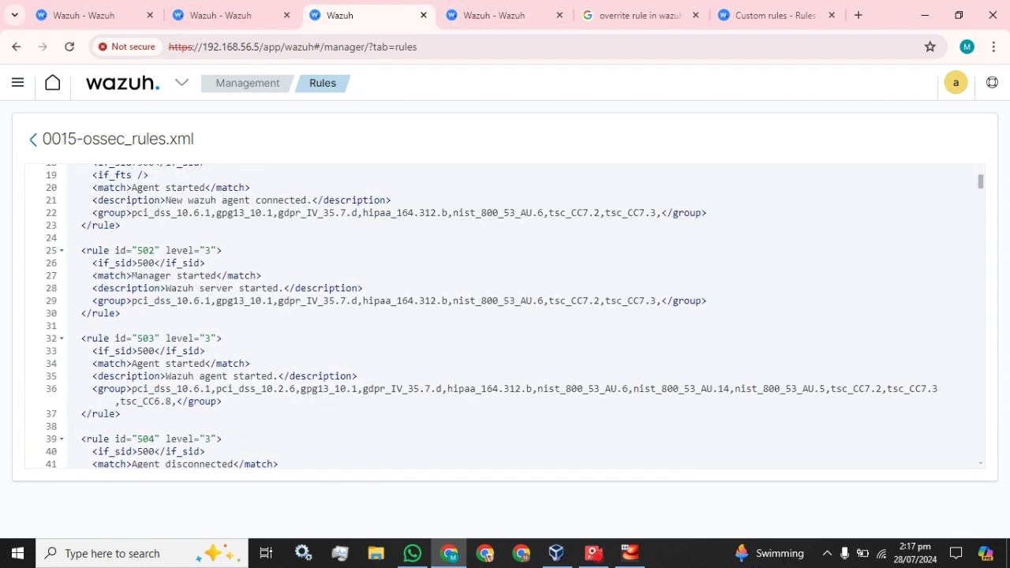
{"action": "left_click_drag", "start_coordinate": [121, 313], "coordinate": [83, 250]}
{"action": "key", "text": "ctrl+c"}
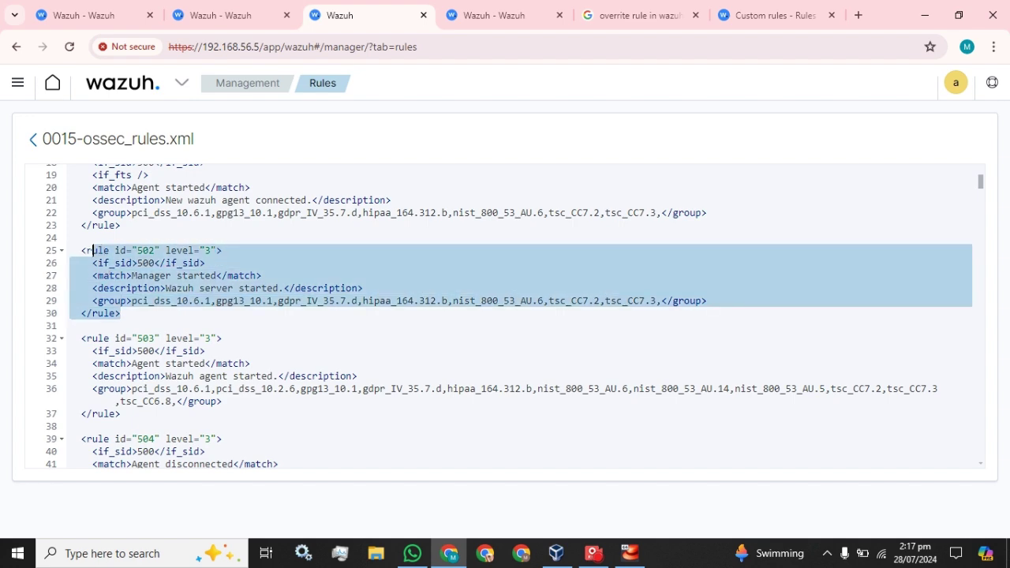
{"action": "left_click", "coordinate": [462, 14]}
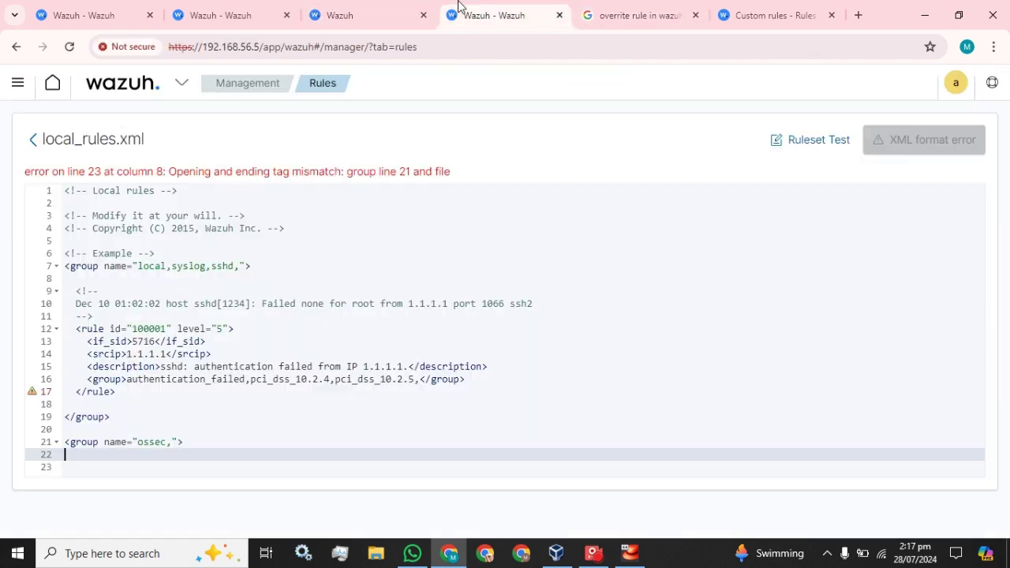
{"action": "key", "text": "ctrl+v"}
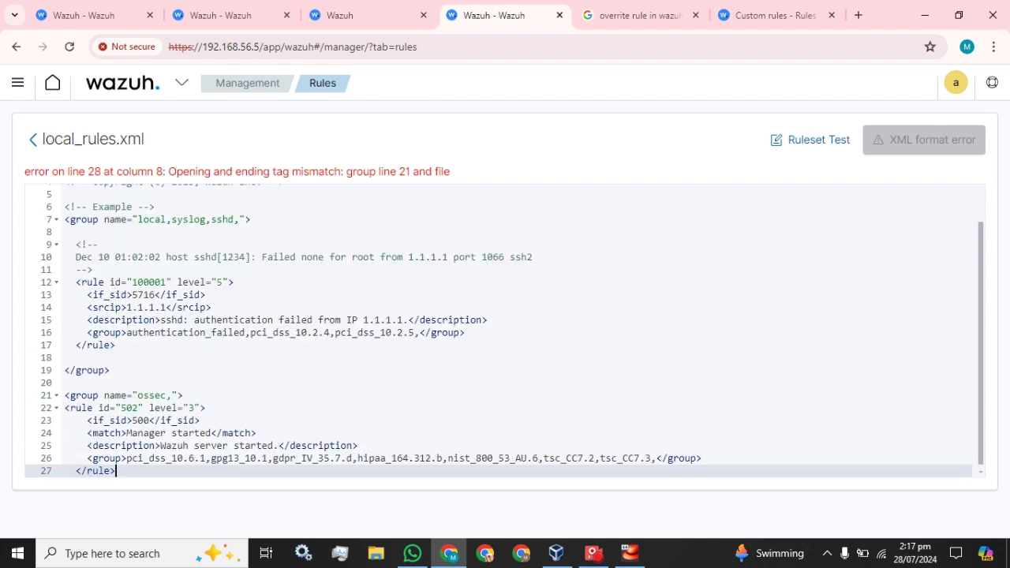
{"action": "key", "text": "Return"}
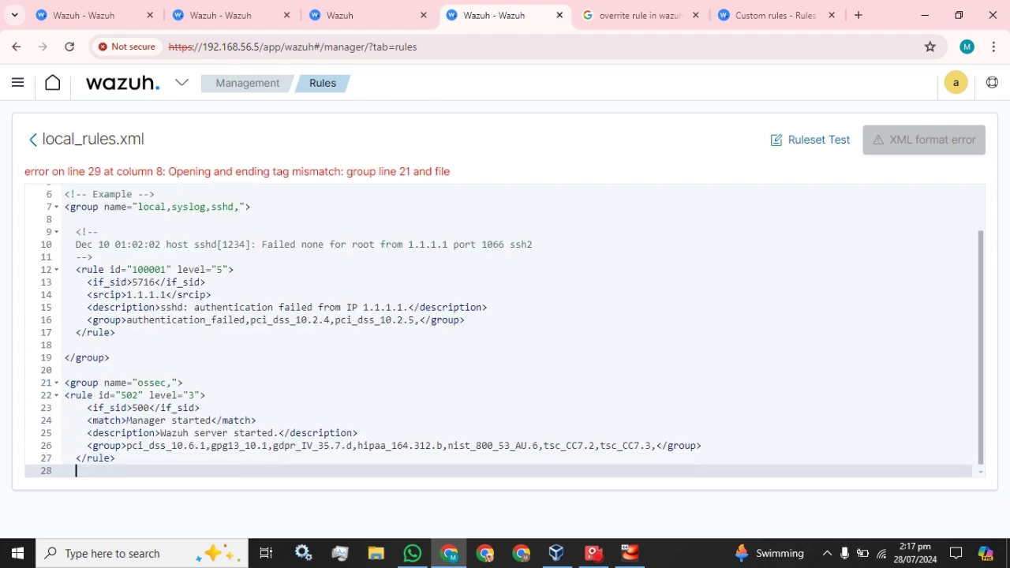
Copy the </group> tag from line 19 to line 28 to close the group, and save local_rules.xml
{"action": "left_click", "coordinate": [93, 357]}
{"action": "key", "text": "Home"}
{"action": "key", "text": "shift+End"}
{"action": "key", "text": "ctrl+c"}
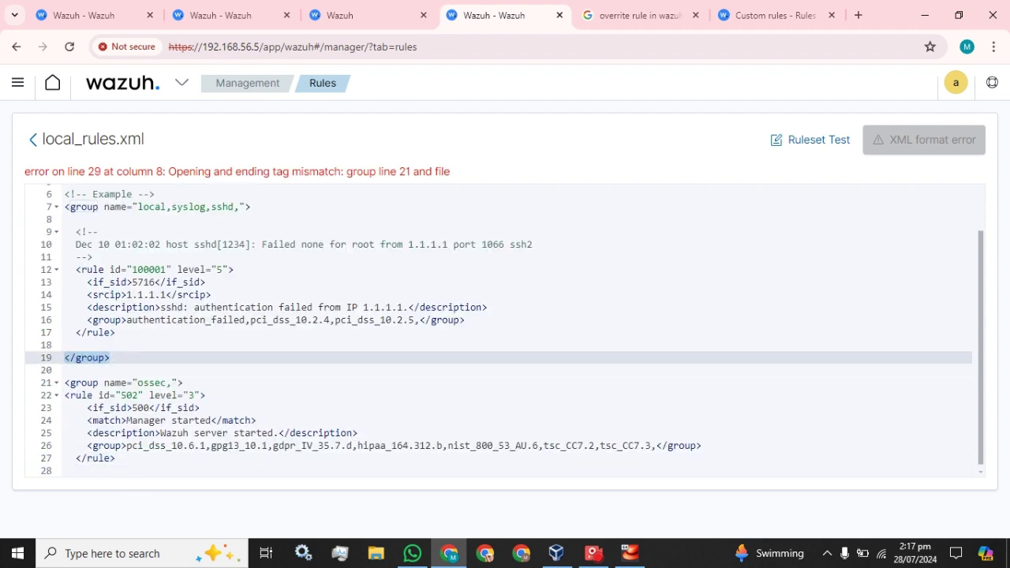
{"action": "left_click", "coordinate": [130, 474]}
{"action": "key", "text": "ctrl+v"}
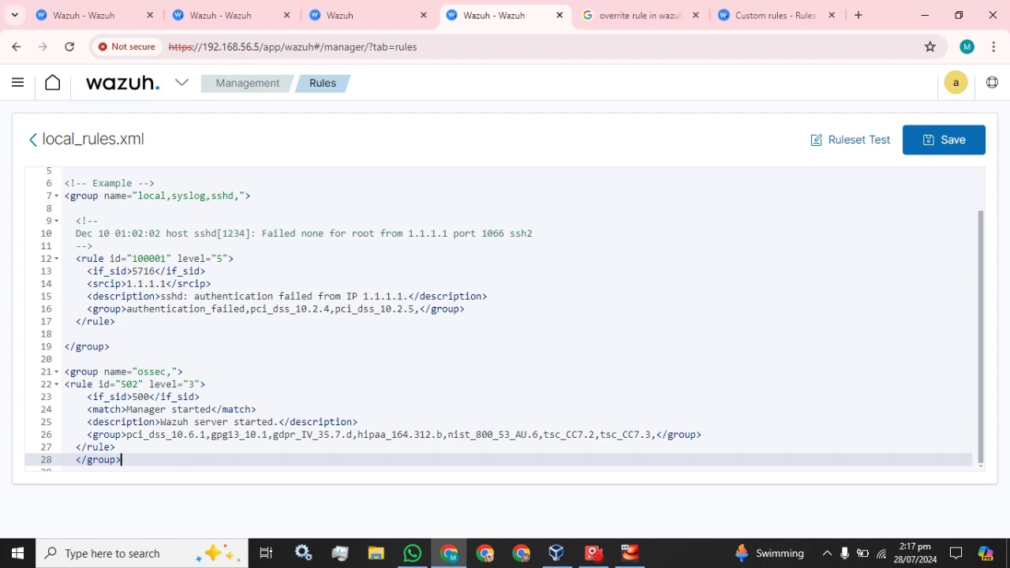
{"action": "left_click", "coordinate": [946, 146]}
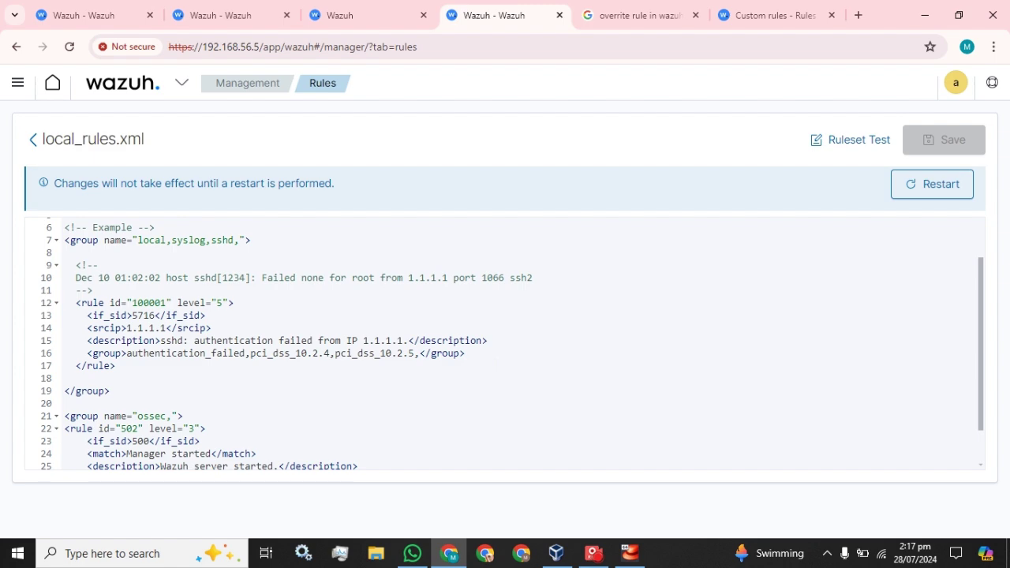
Copy overwrite="yes" from the Custom rules documentation into rule 502's opening tag
{"action": "left_click", "coordinate": [345, 13]}
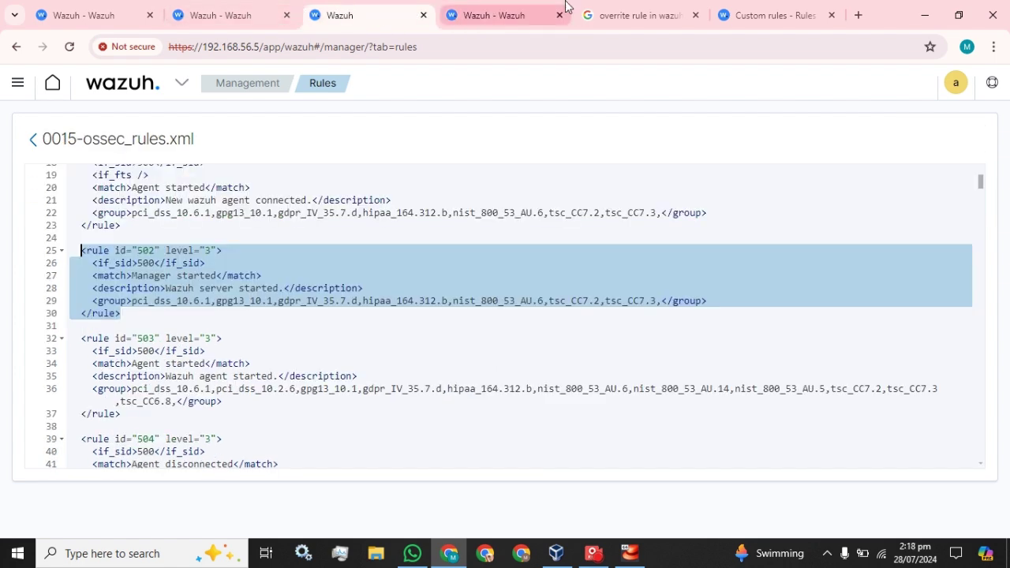
{"action": "left_click", "coordinate": [635, 15]}
{"action": "left_click", "coordinate": [746, 9]}
{"action": "left_click_drag", "start_coordinate": [427, 347], "coordinate": [515, 348]}
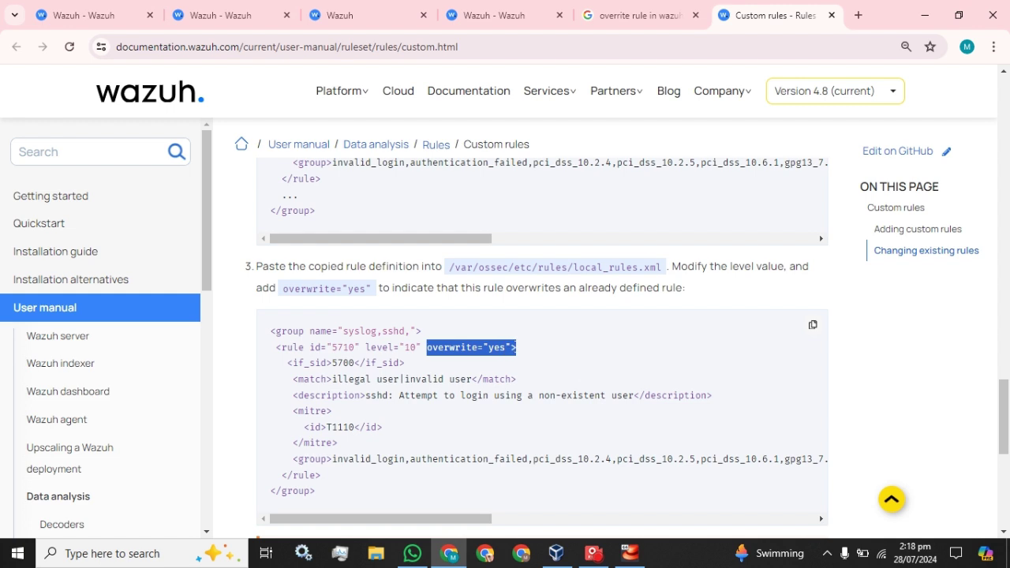
{"action": "right_click", "coordinate": [474, 352]}
{"action": "left_click", "coordinate": [498, 195]}
{"action": "left_click", "coordinate": [494, 15]}
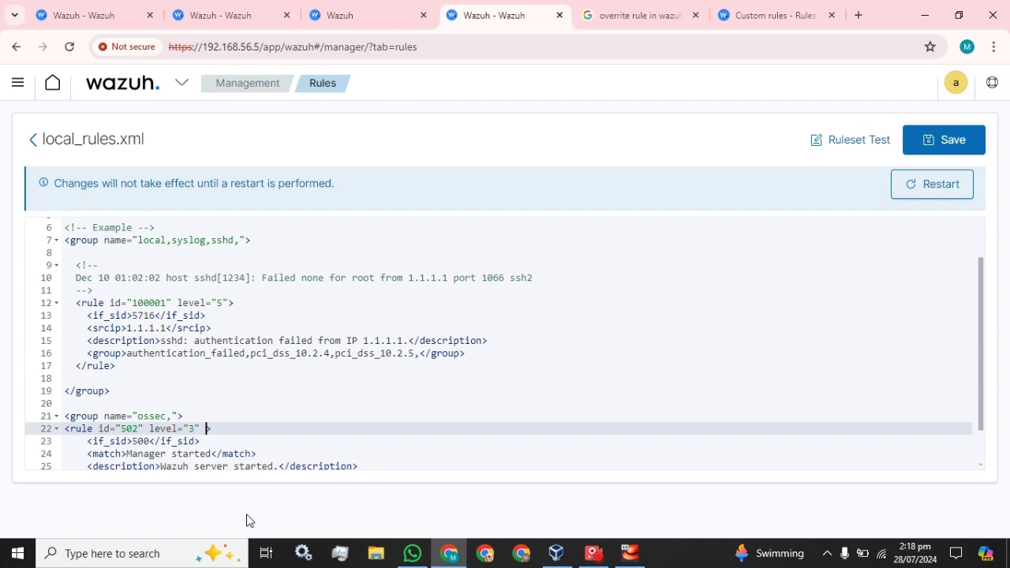
{"action": "key", "text": "ctrl+v"}
Change rule 502's level from 3 to 0 in local_rules.xml
{"action": "scroll", "coordinate": [505, 343], "scroll_direction": "down", "scroll_amount": 2}
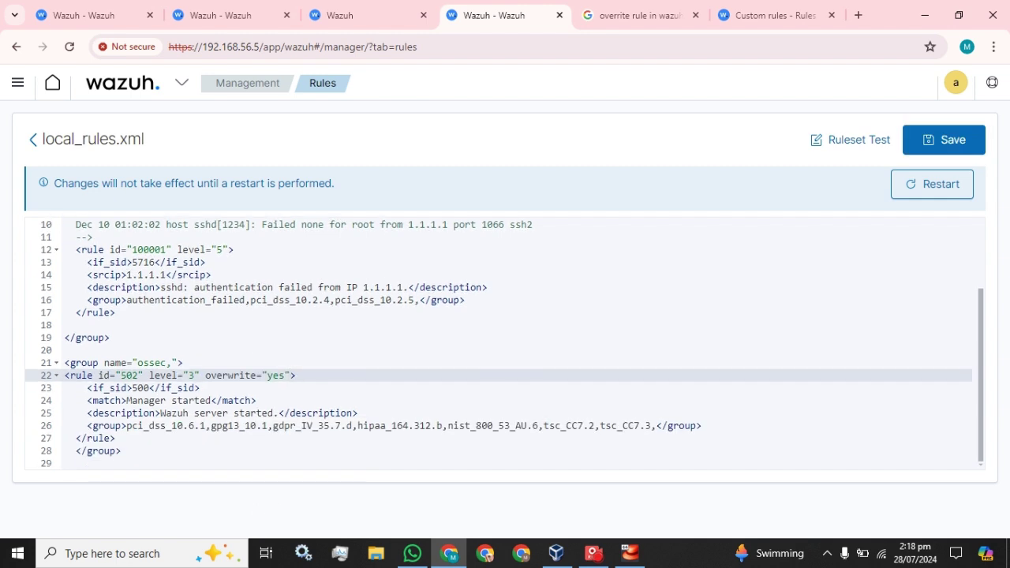
{"action": "left_click", "coordinate": [194, 375]}
{"action": "key", "text": "BackSpace"}
{"action": "type", "text": "0"}
{"action": "left_click", "coordinate": [87, 15]}
Look over the manager's ossec.conf in Edit configuration, then save local_rules.xml with the level 0 override
{"action": "left_click", "coordinate": [221, 15]}
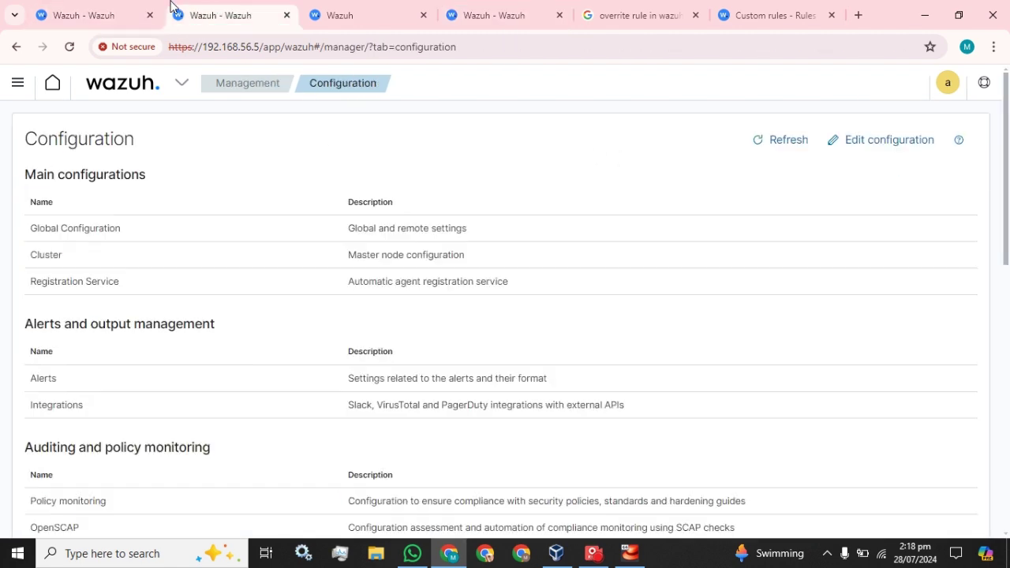
{"action": "left_click", "coordinate": [897, 140]}
{"action": "scroll", "coordinate": [505, 339], "scroll_direction": "down", "scroll_amount": 3}
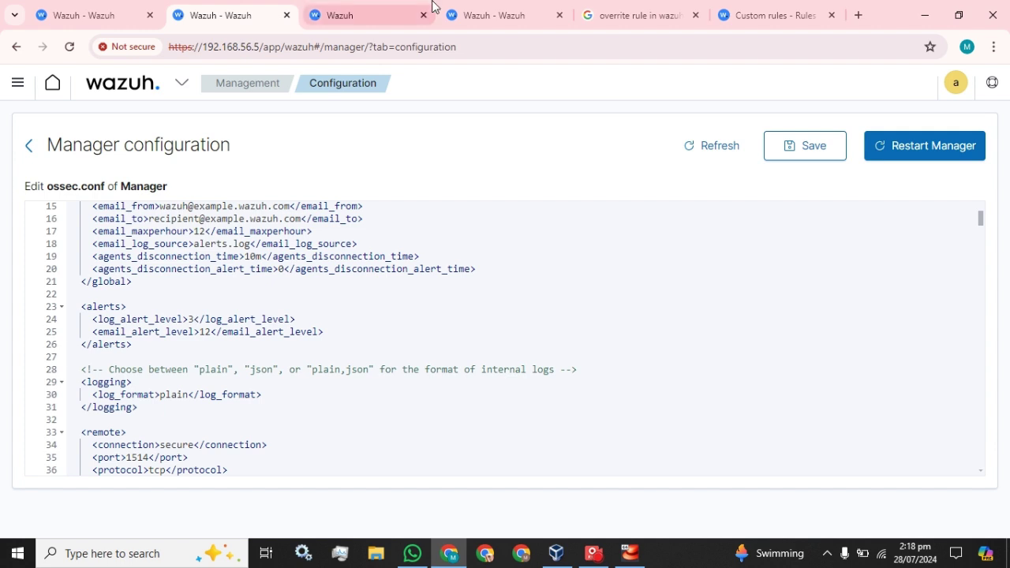
{"action": "left_click", "coordinate": [503, 6]}
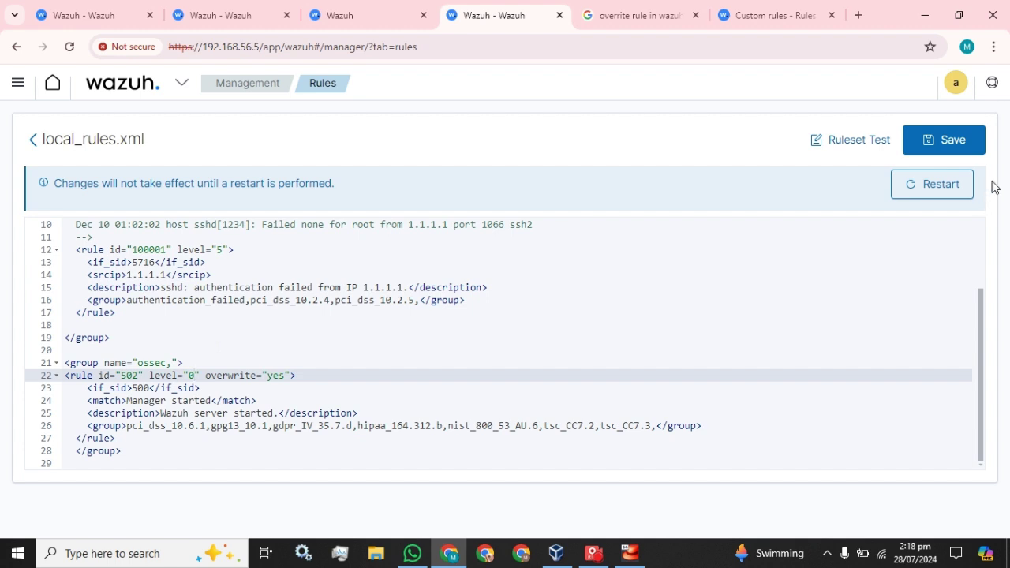
{"action": "left_click", "coordinate": [949, 151]}
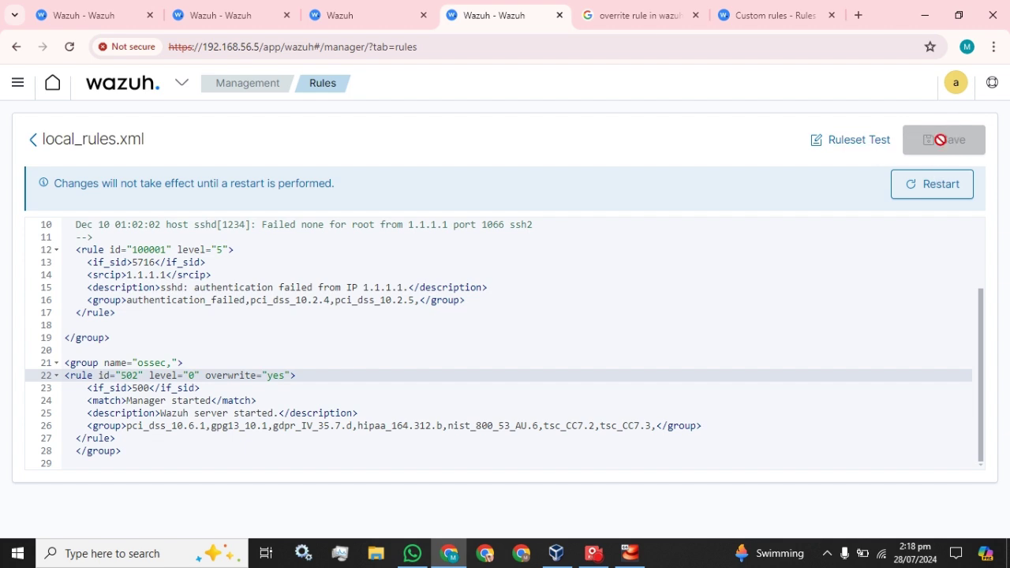
Restart the Wazuh manager from the banner and confirm it, activating the level-0 rule 502 override
{"action": "left_click", "coordinate": [908, 338]}
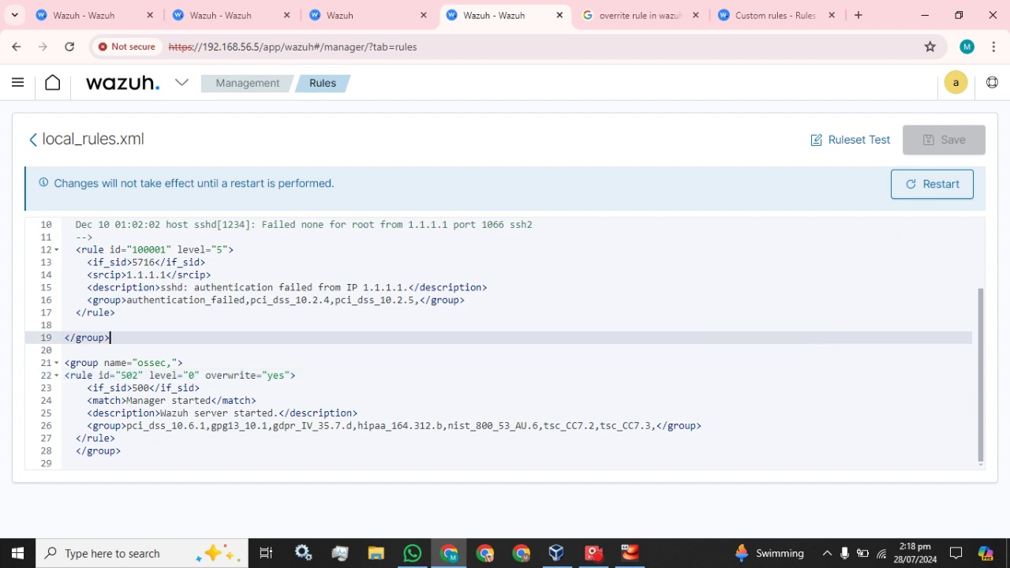
{"action": "left_click", "coordinate": [940, 183]}
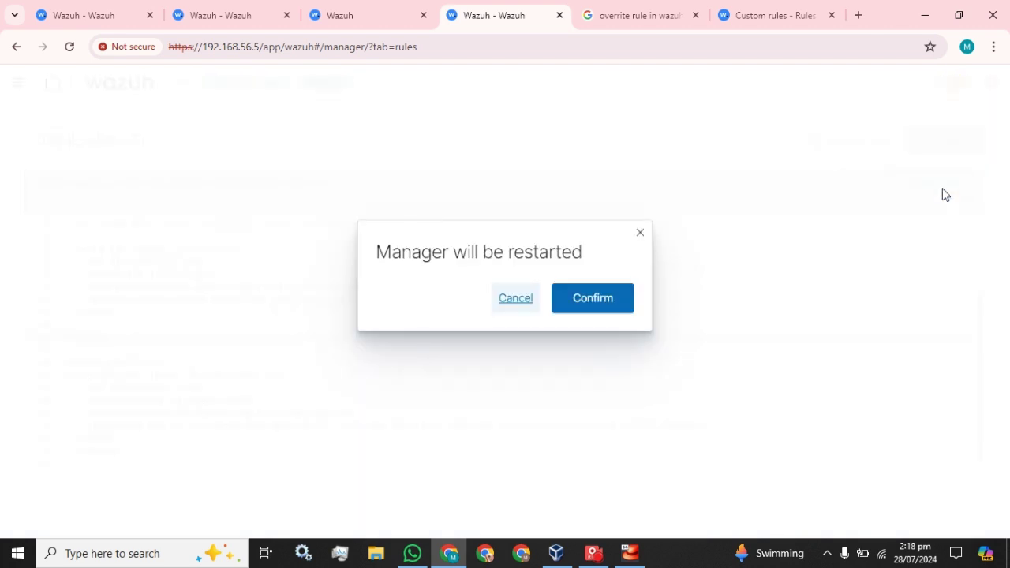
{"action": "left_click", "coordinate": [588, 303]}
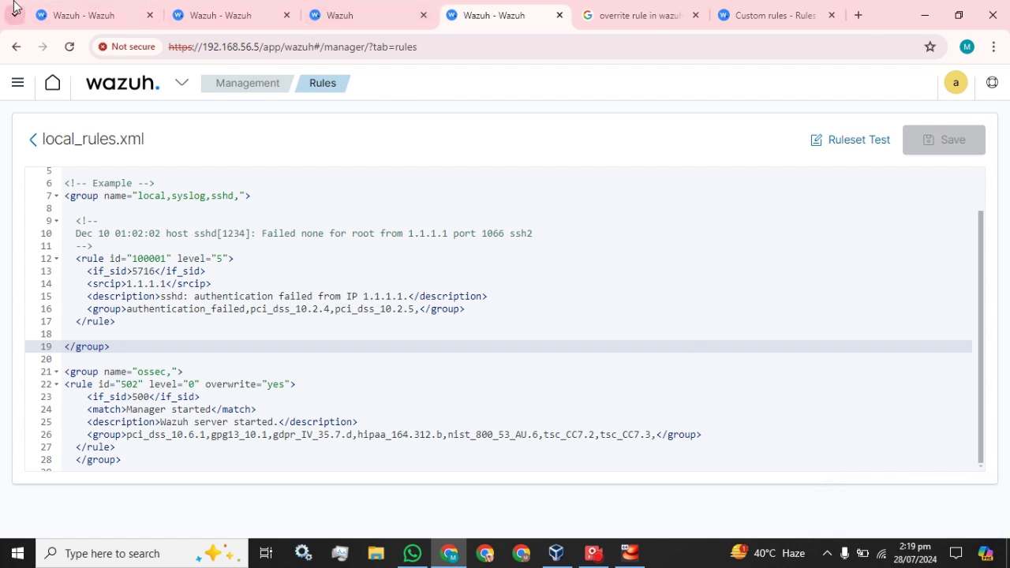
Refresh Security events and confirm the newest rule 502 alert is still from 14:14:09
{"action": "left_click", "coordinate": [87, 15]}
{"action": "scroll", "coordinate": [326, 292], "scroll_direction": "up", "scroll_amount": 10}
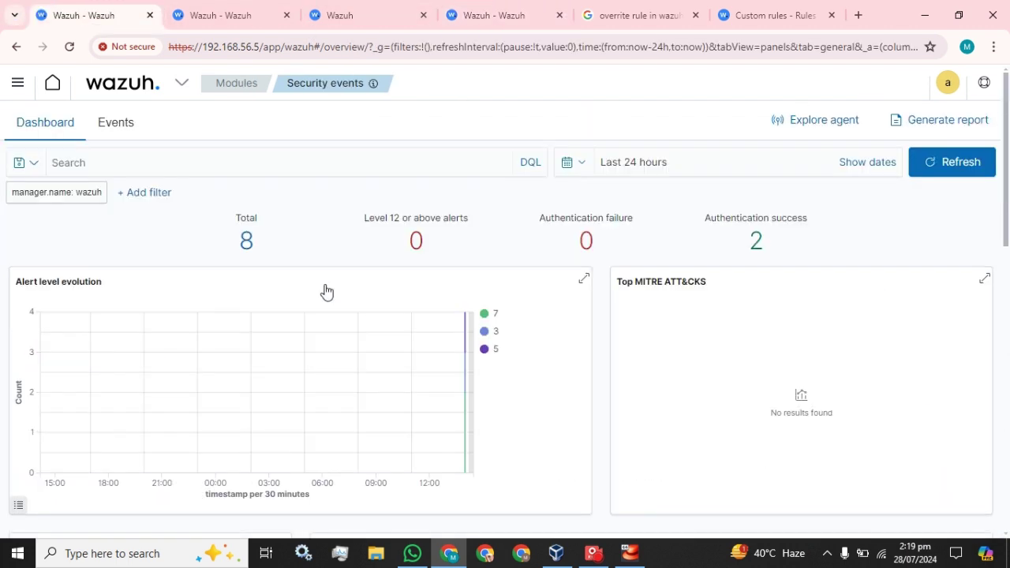
{"action": "scroll", "coordinate": [326, 292], "scroll_direction": "down", "scroll_amount": 6}
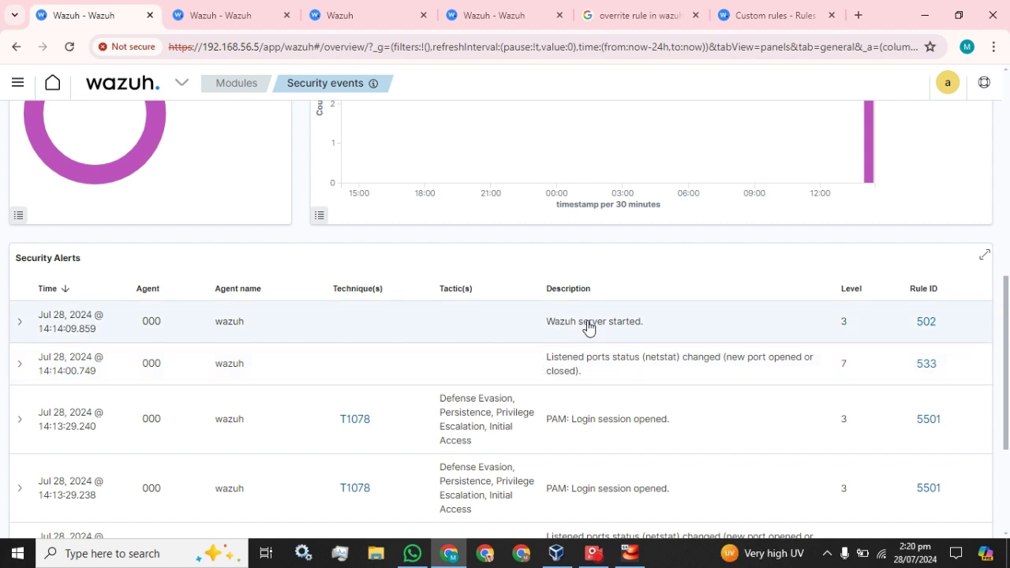
{"action": "scroll", "coordinate": [588, 327], "scroll_direction": "up", "scroll_amount": 10}
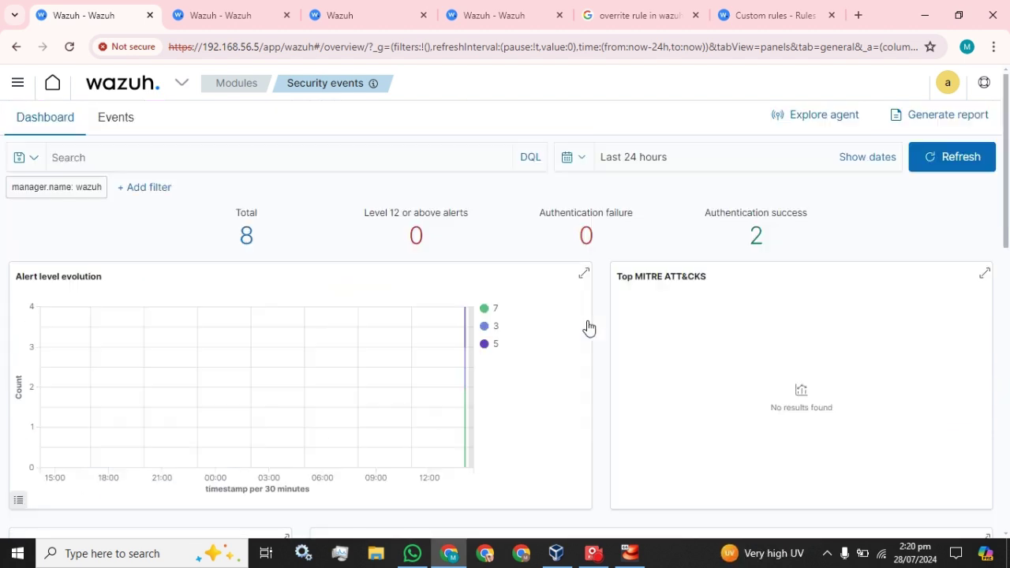
{"action": "left_click", "coordinate": [957, 162]}
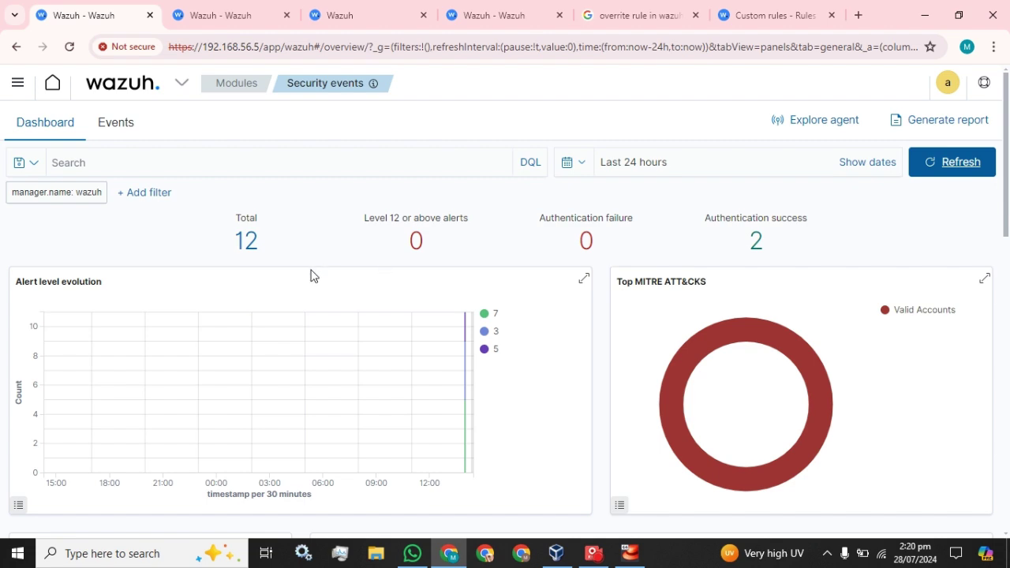
{"action": "scroll", "coordinate": [230, 250], "scroll_direction": "down", "scroll_amount": 7}
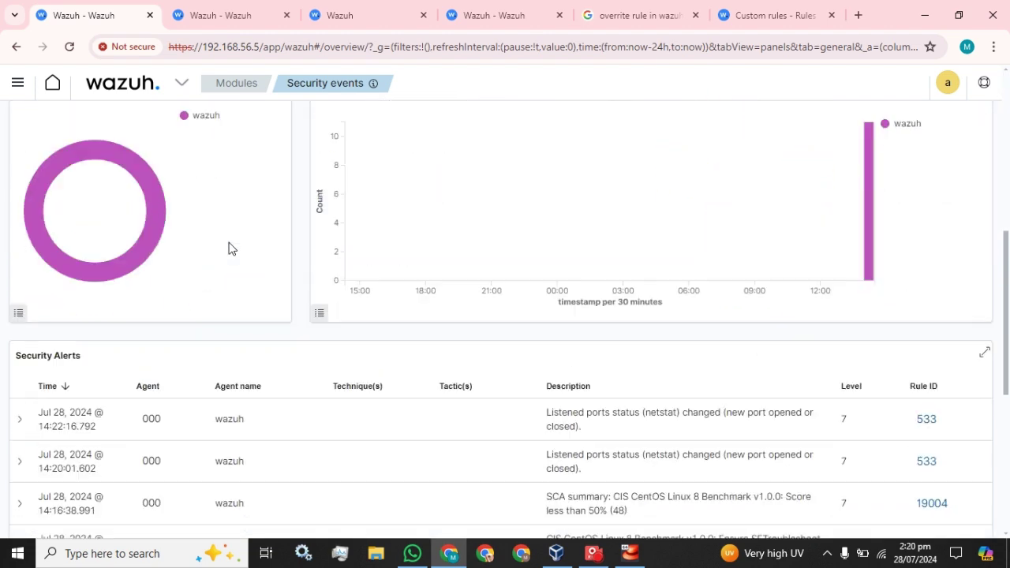
{"action": "scroll", "coordinate": [229, 249], "scroll_direction": "down", "scroll_amount": 2}
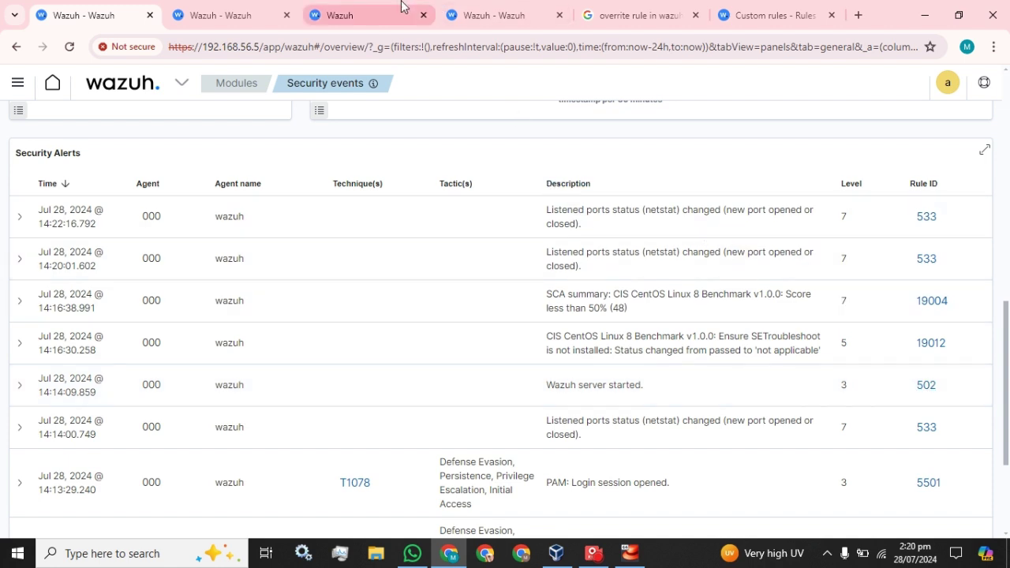
Close 0015-ossec_rules.xml and reopen local_rules.xml showing rule 502 at level 0 with overwrite="yes"
{"action": "left_click", "coordinate": [237, 12]}
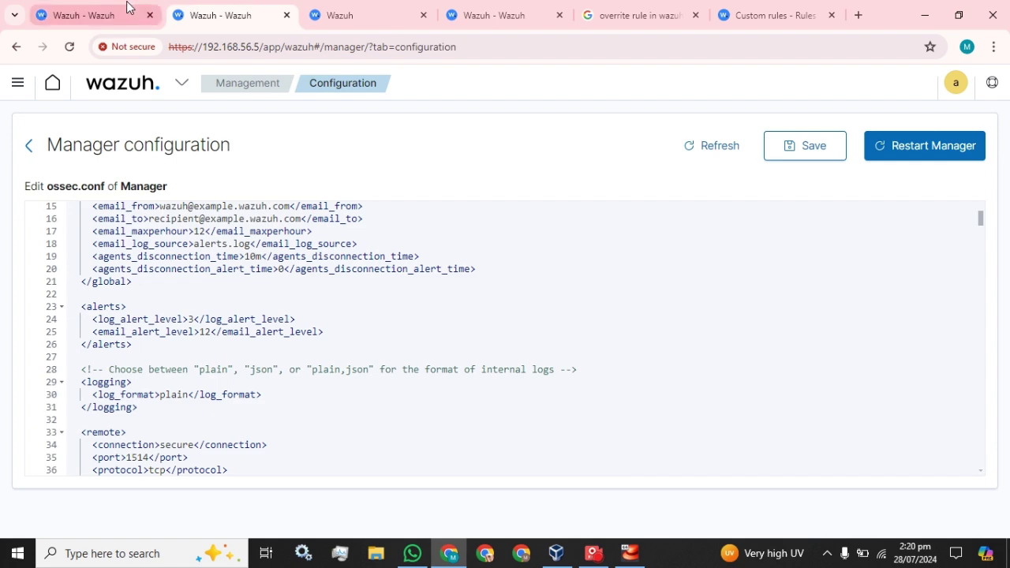
{"action": "left_click", "coordinate": [131, 9]}
{"action": "left_click", "coordinate": [197, 10]}
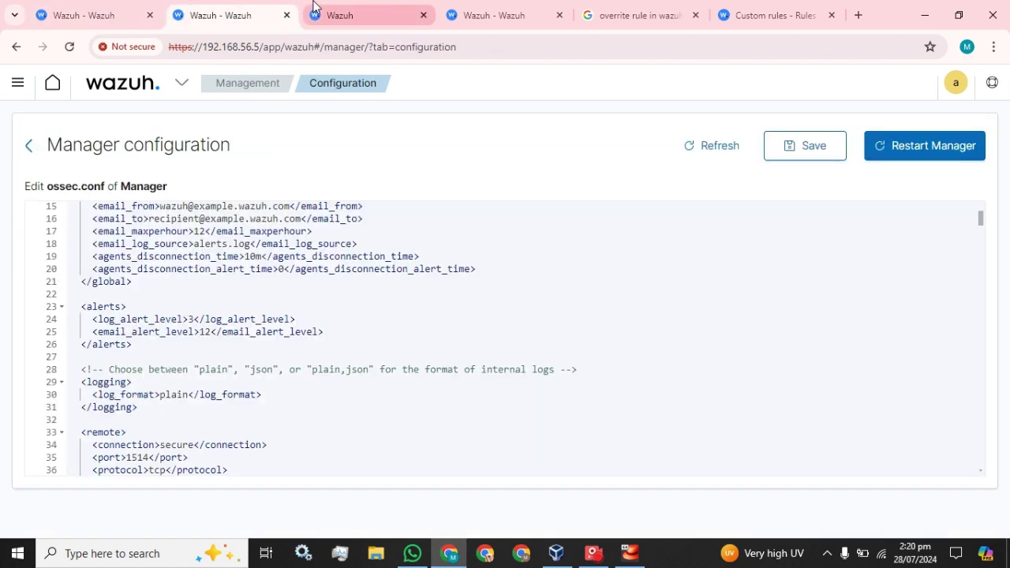
{"action": "left_click", "coordinate": [347, 14]}
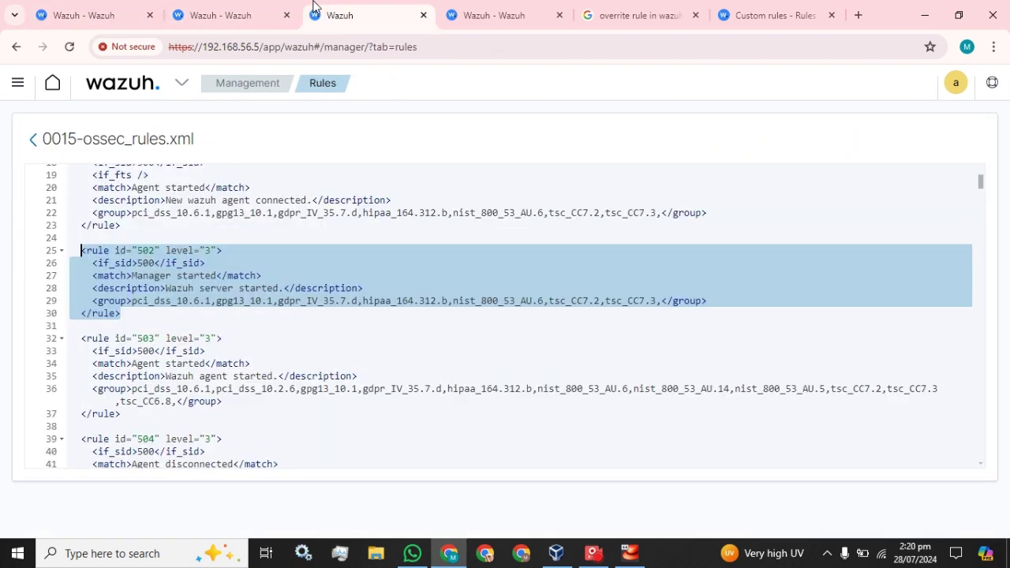
{"action": "left_click", "coordinate": [33, 142]}
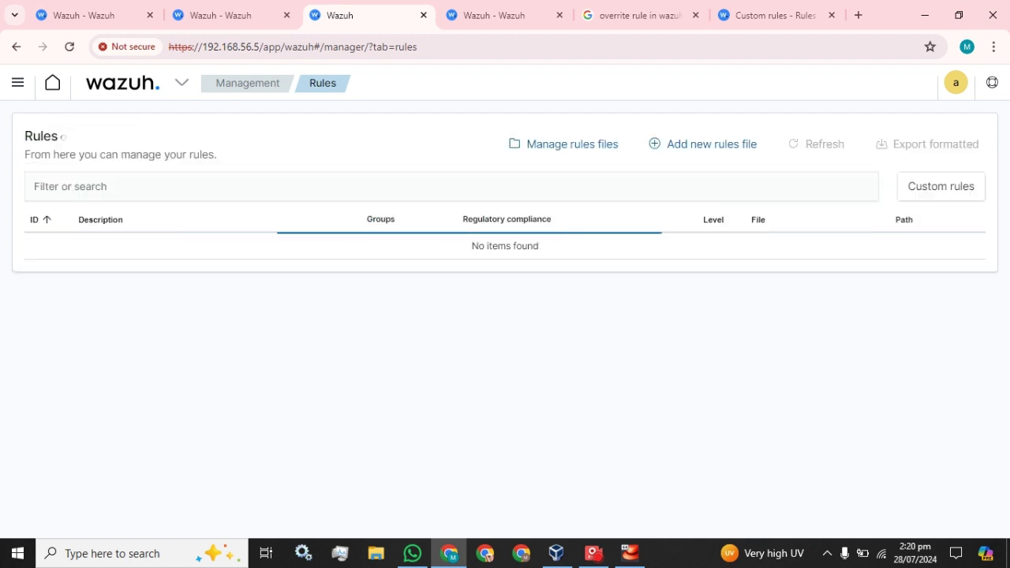
{"action": "left_click", "coordinate": [472, 9]}
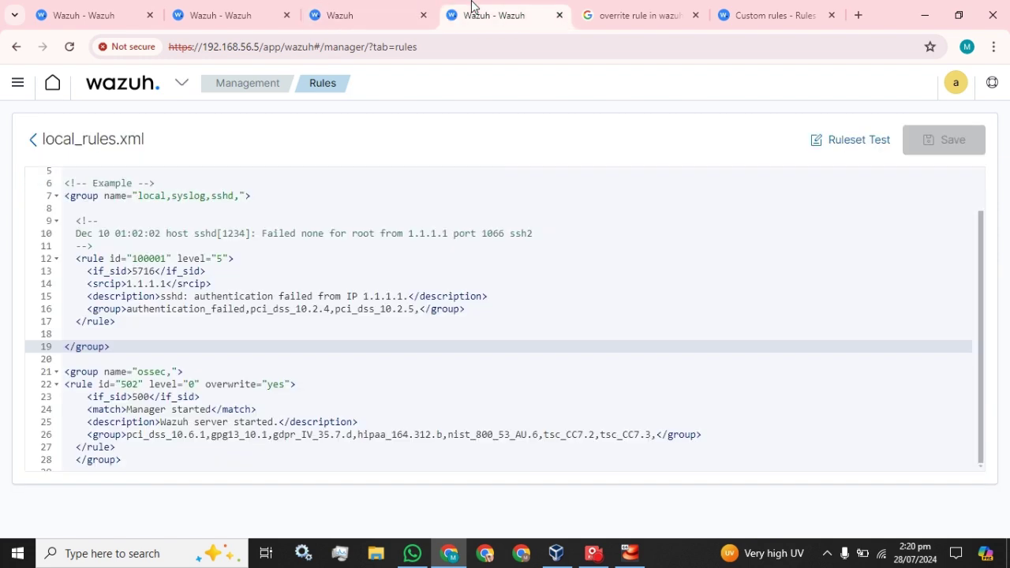